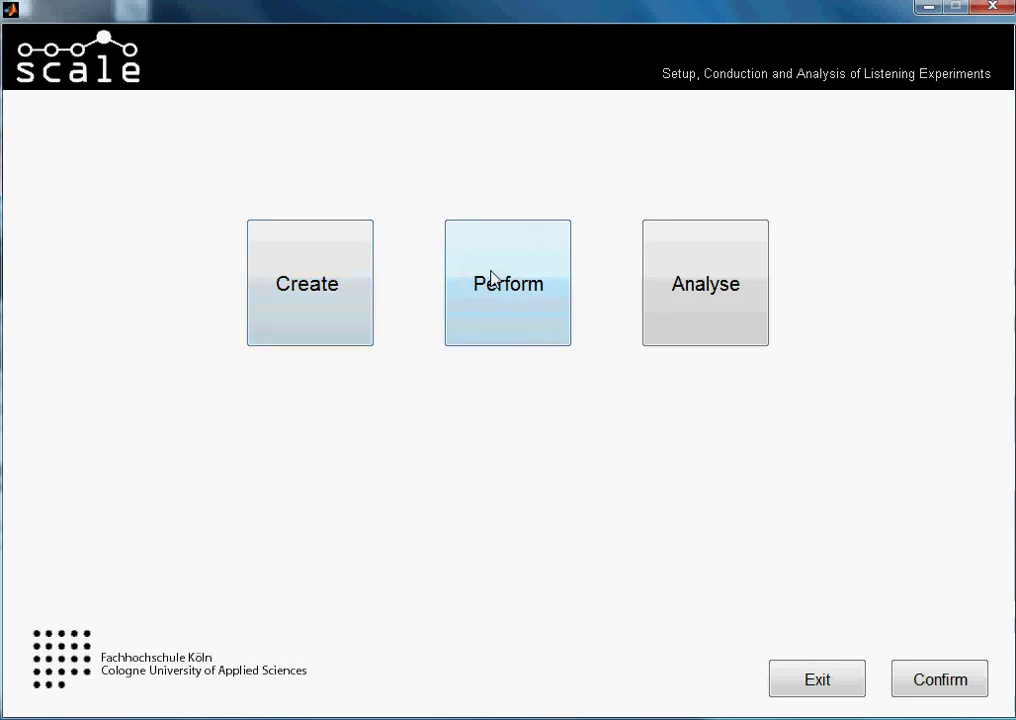
Switch to Perform mode and select the semdiferenctial_tutorial test
{"action": "left_click", "coordinate": [492, 278]}
{"action": "left_click", "coordinate": [600, 410]}
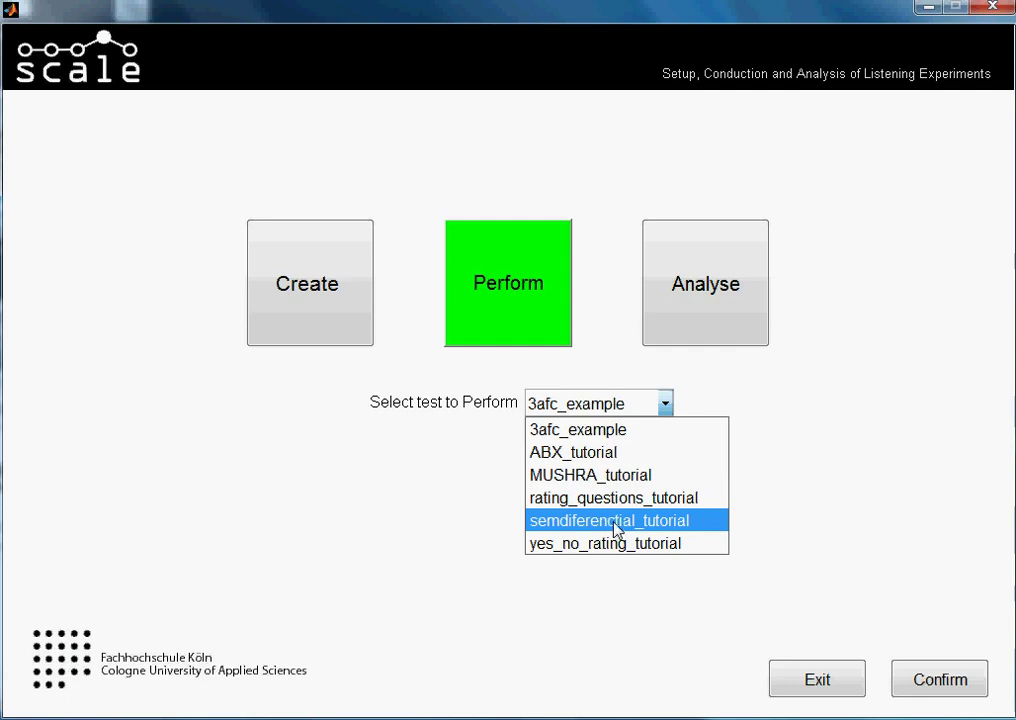
{"action": "left_click", "coordinate": [727, 522]}
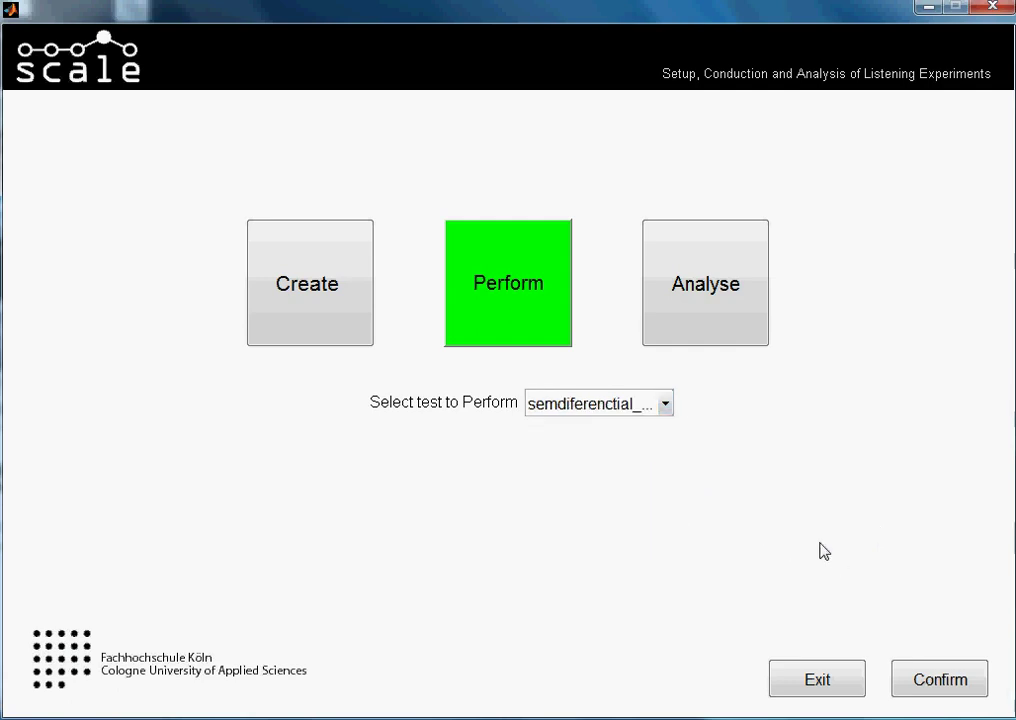
Confirm the test and enter the participant's name and surname, correcting a typo in the surname
{"action": "left_click", "coordinate": [918, 677]}
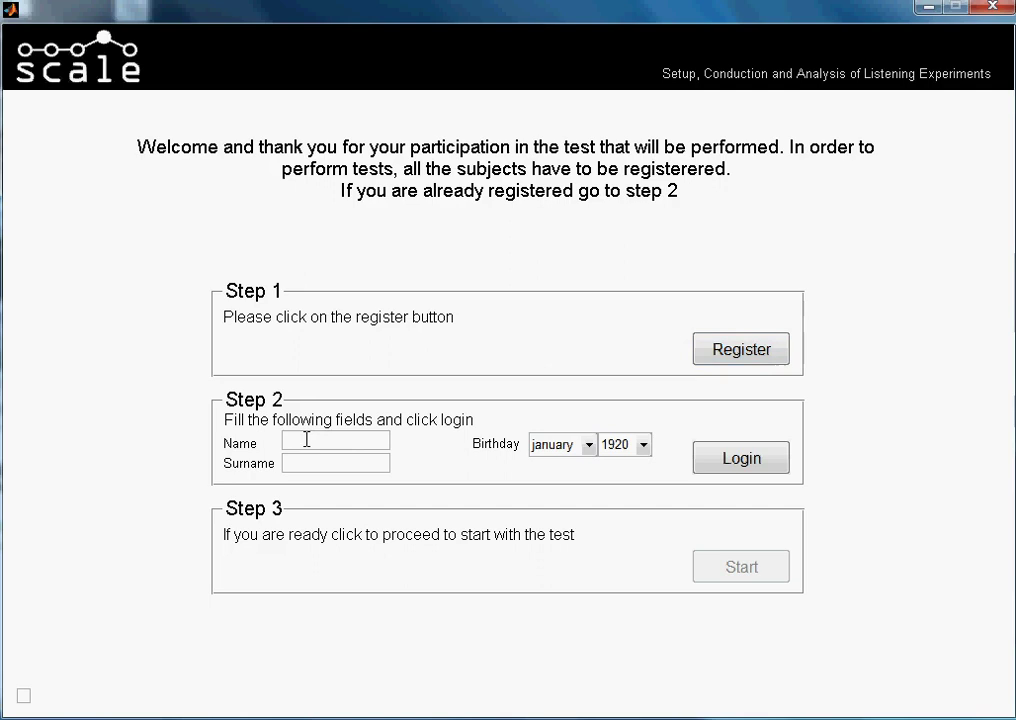
{"action": "left_click", "coordinate": [307, 465]}
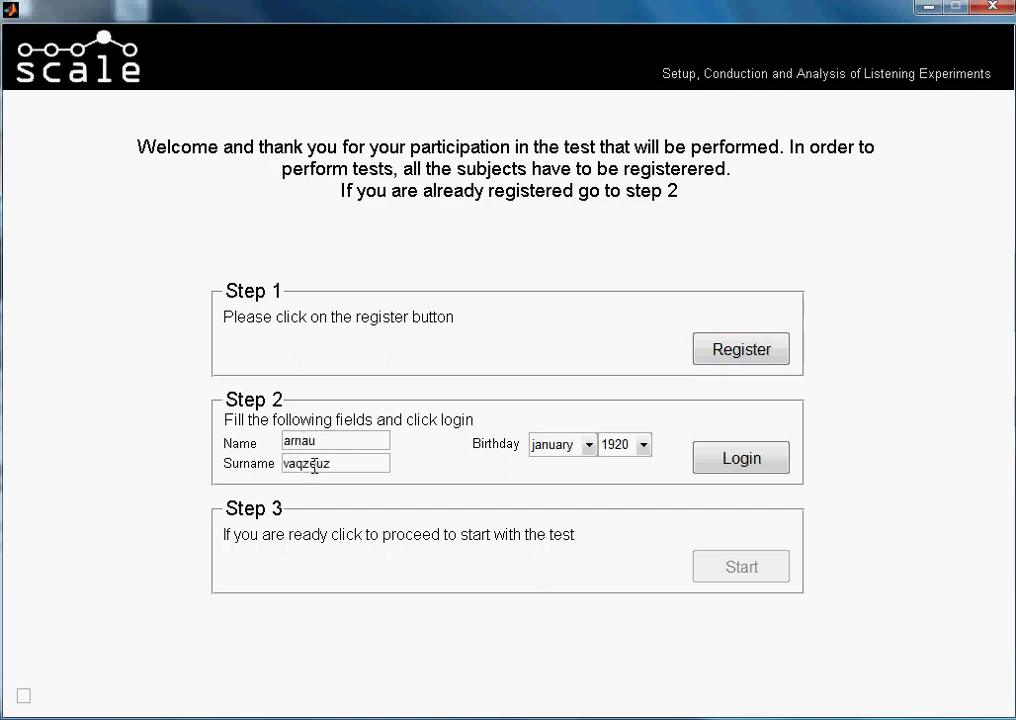
{"action": "left_click", "coordinate": [305, 466]}
{"action": "key", "text": "BackSpace"}
{"action": "key", "text": "BackSpace"}
{"action": "type", "text": "zq"}
{"action": "key", "text": "Delete"}
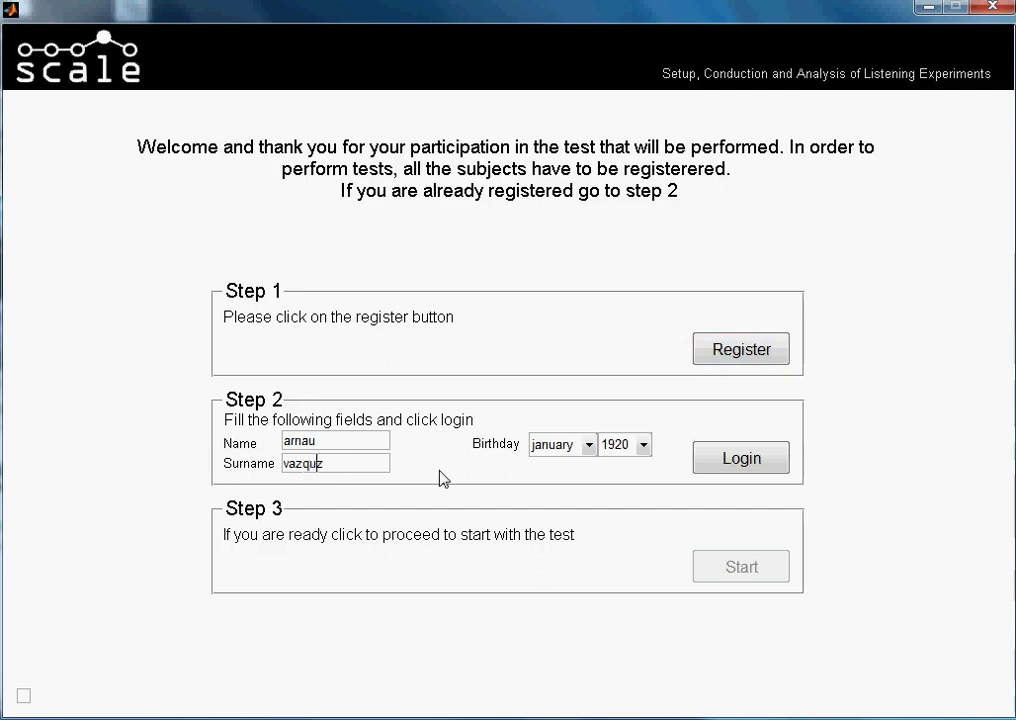
{"action": "type", "text": "e"}
Set the participant's birth month and birth year, then log in
{"action": "left_click", "coordinate": [551, 447]}
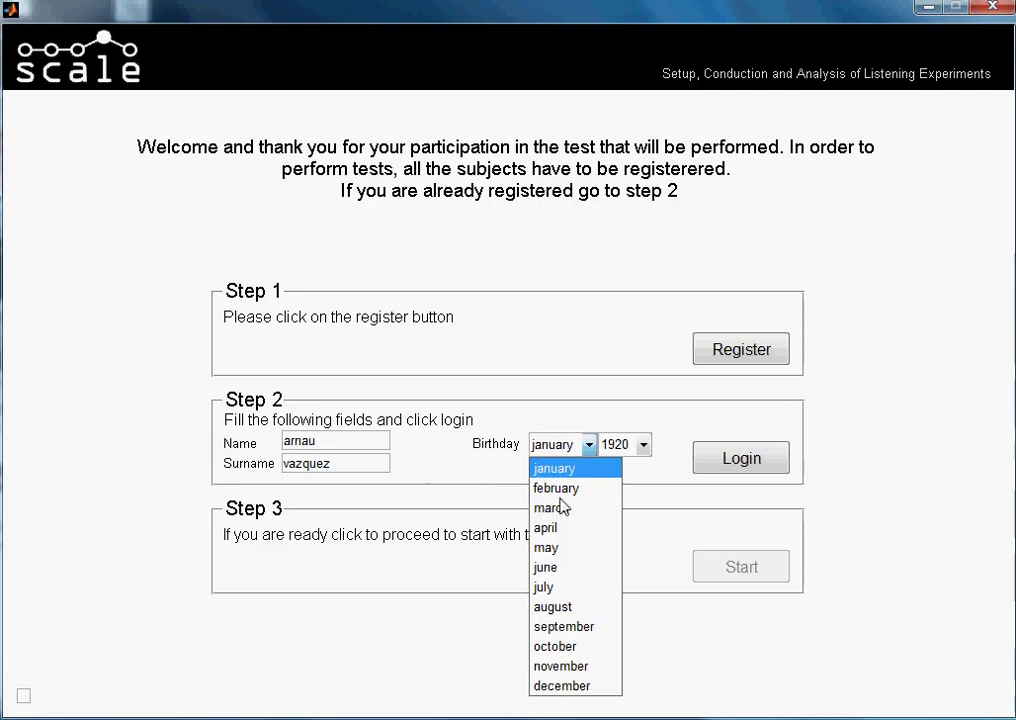
{"action": "left_click", "coordinate": [569, 648]}
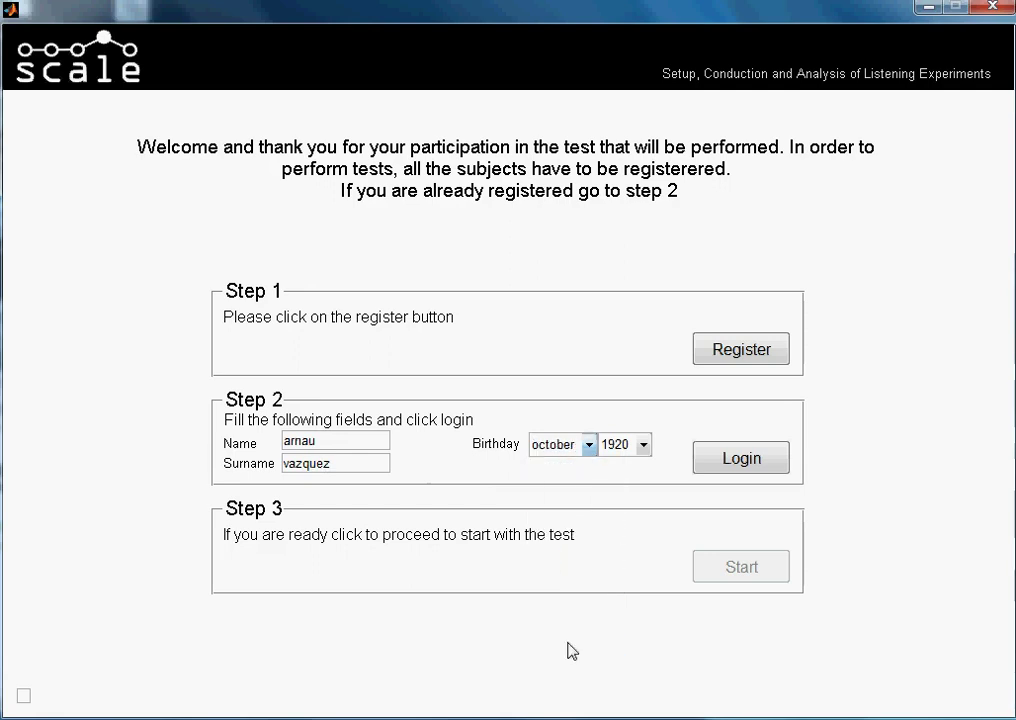
{"action": "left_click", "coordinate": [622, 452]}
{"action": "type", "text": "1986"}
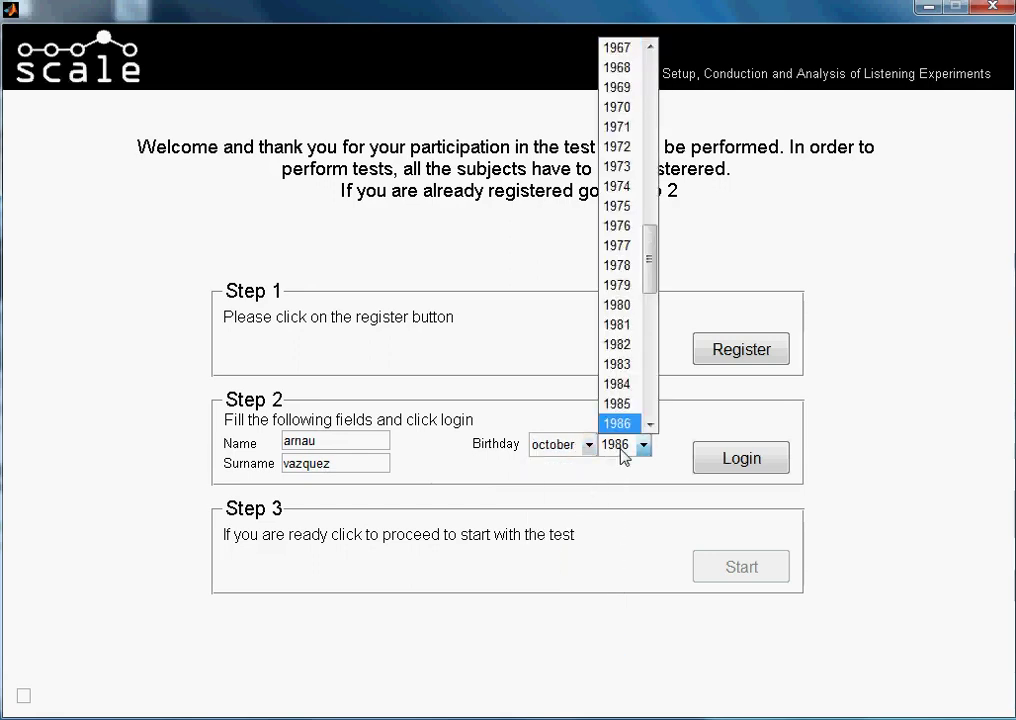
{"action": "key", "text": "Return"}
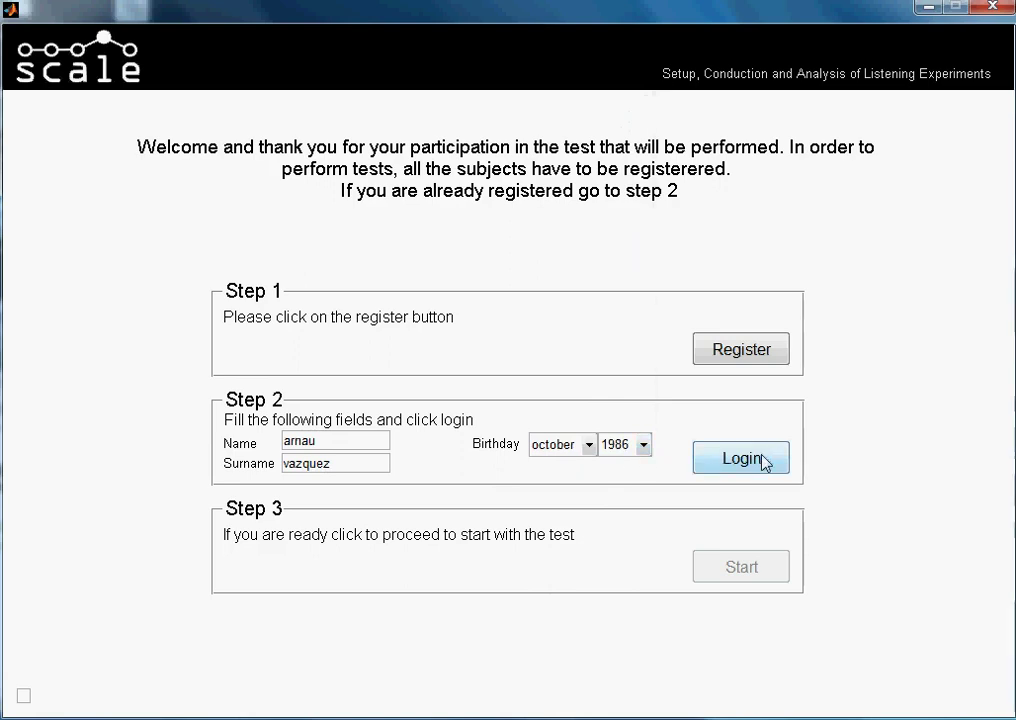
{"action": "left_click", "coordinate": [764, 461]}
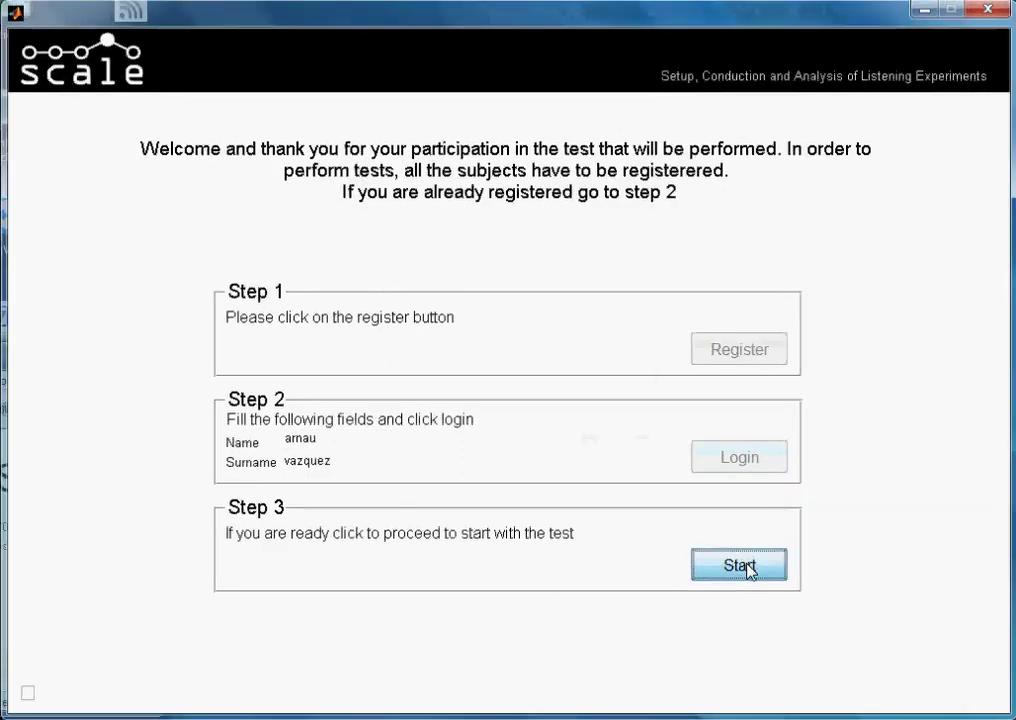
Start the listening test and continue past the instructions to the five-scenario overview
{"action": "left_click", "coordinate": [745, 567]}
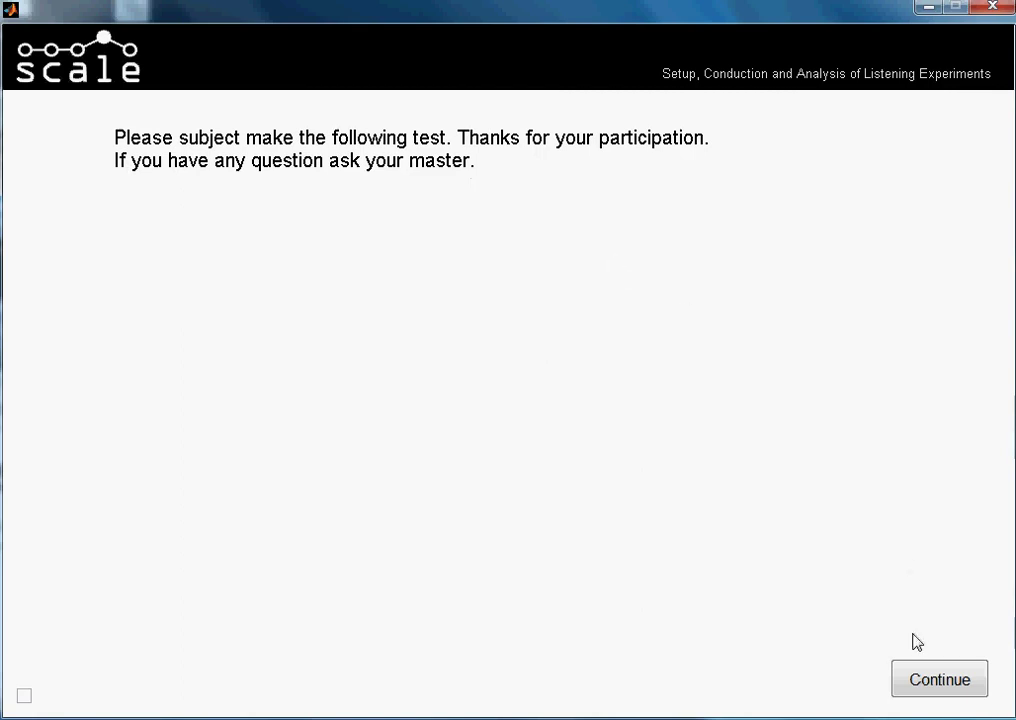
{"action": "left_click", "coordinate": [914, 682]}
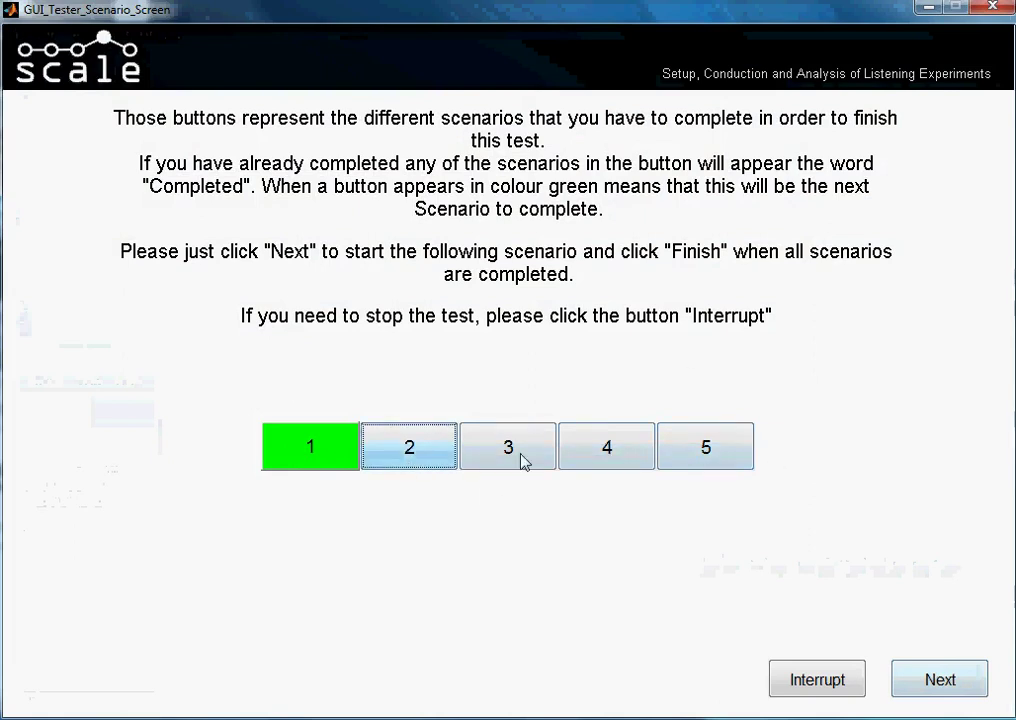
Open scenario 1's rating page with its ten bipolar scales
{"action": "left_click", "coordinate": [645, 455]}
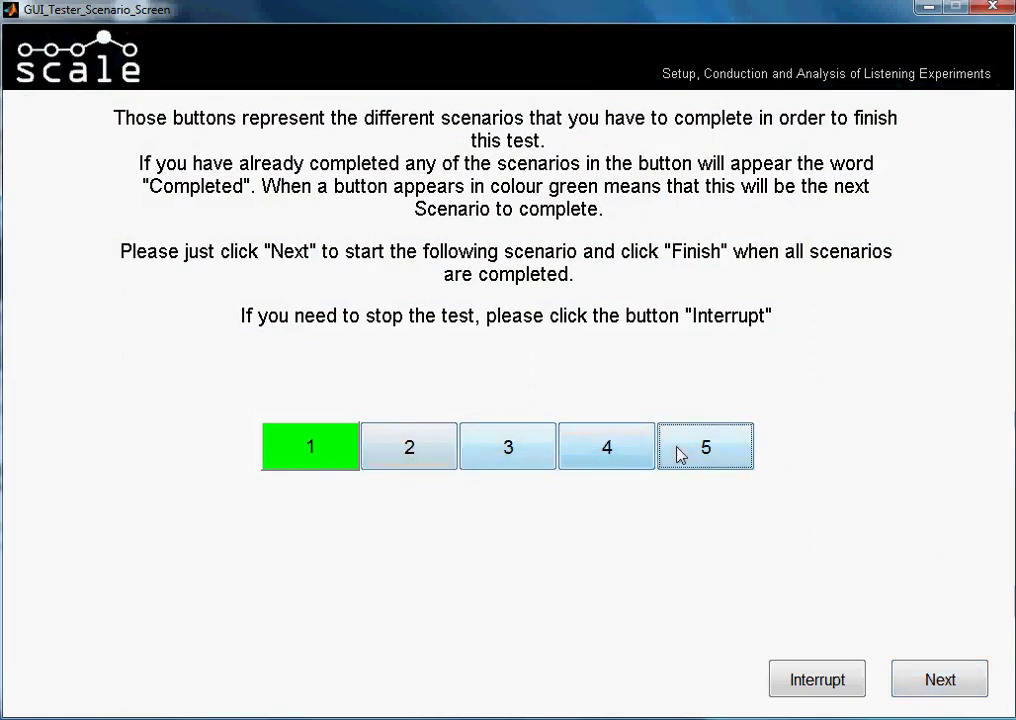
{"action": "left_click", "coordinate": [352, 453]}
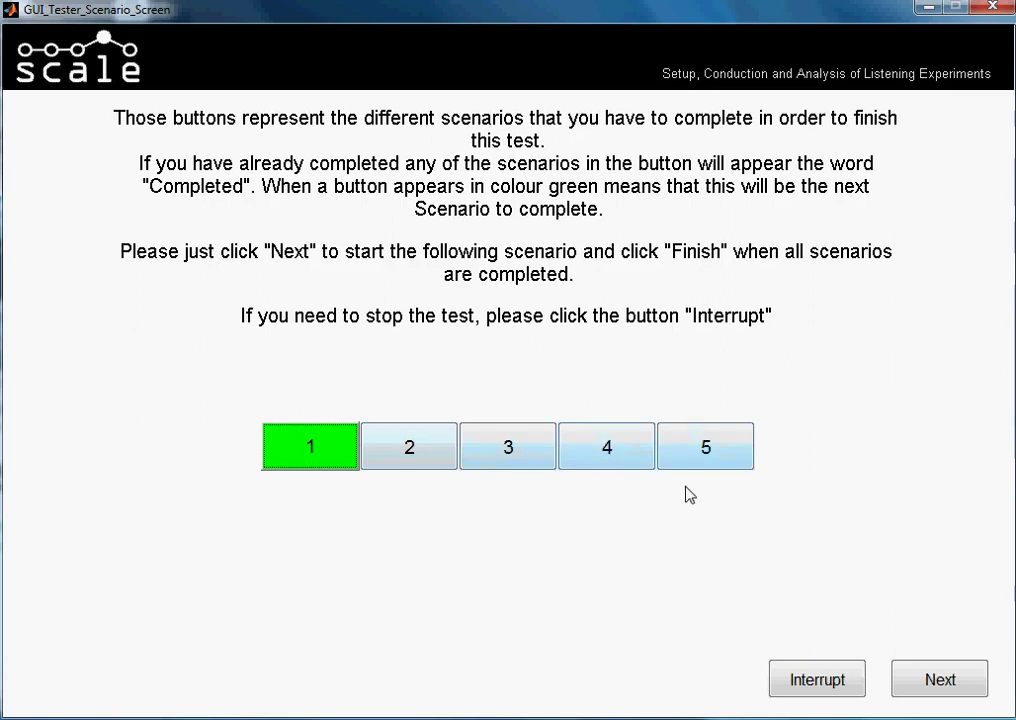
{"action": "left_click", "coordinate": [932, 685]}
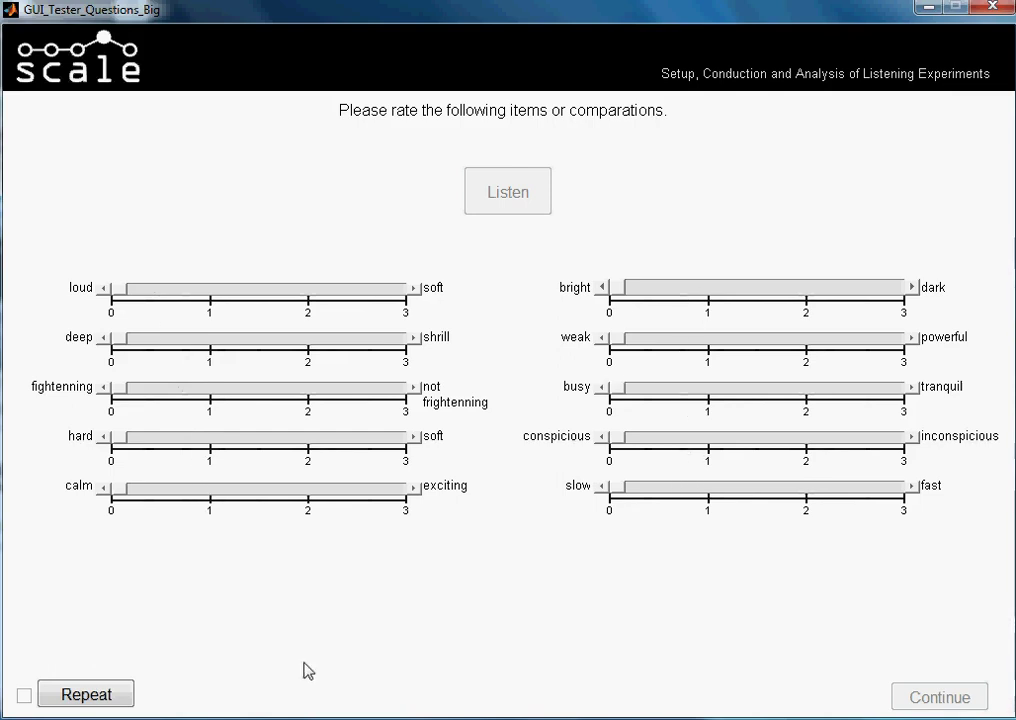
Replay scenario 1's sound sample with Repeat
{"action": "left_click", "coordinate": [127, 695]}
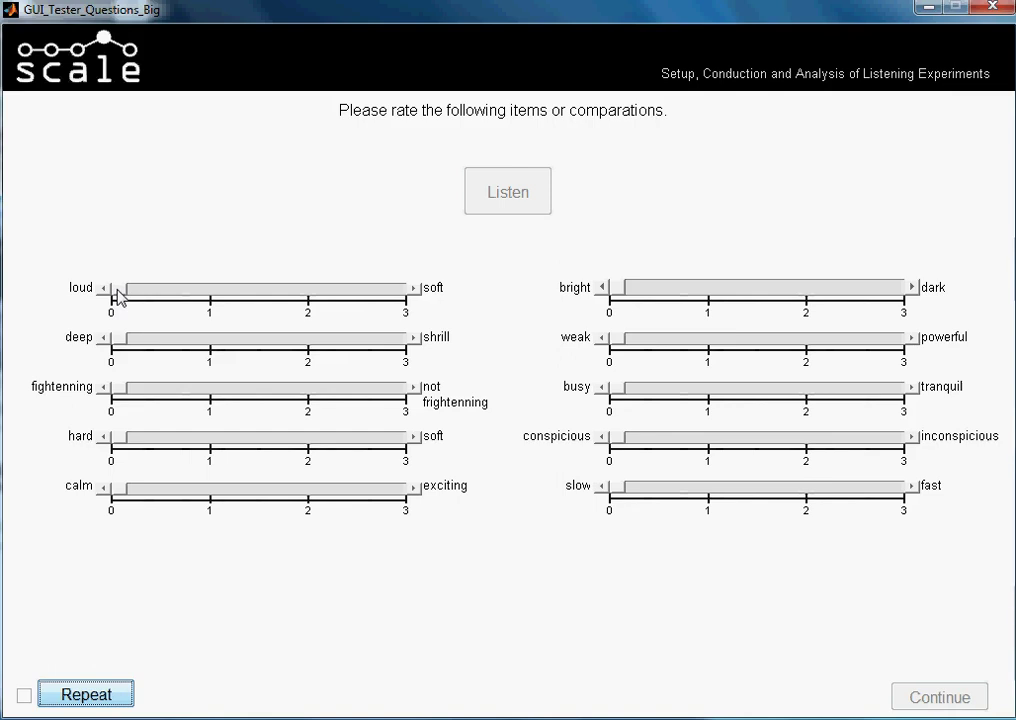
Rate loud–soft about 1.6, deep–shrill near 1, hard–soft about 2.4, calm–exciting about 1
{"action": "left_click_drag", "start_coordinate": [118, 290], "coordinate": [281, 290]}
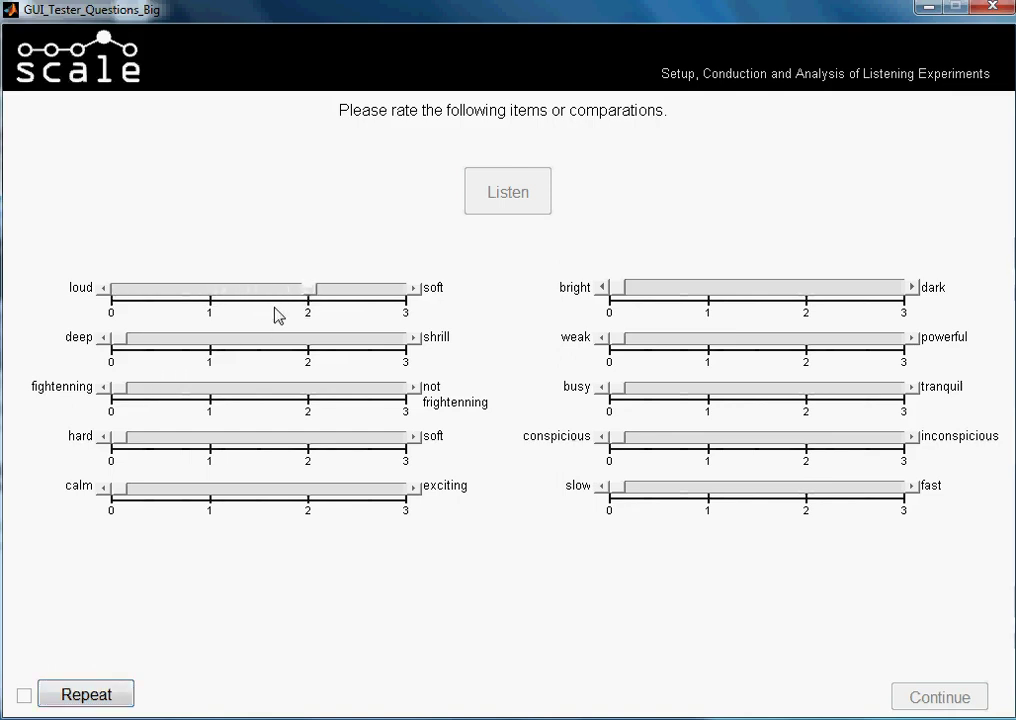
{"action": "left_click_drag", "start_coordinate": [313, 289], "coordinate": [275, 293]}
{"action": "left_click_drag", "start_coordinate": [122, 338], "coordinate": [211, 344]}
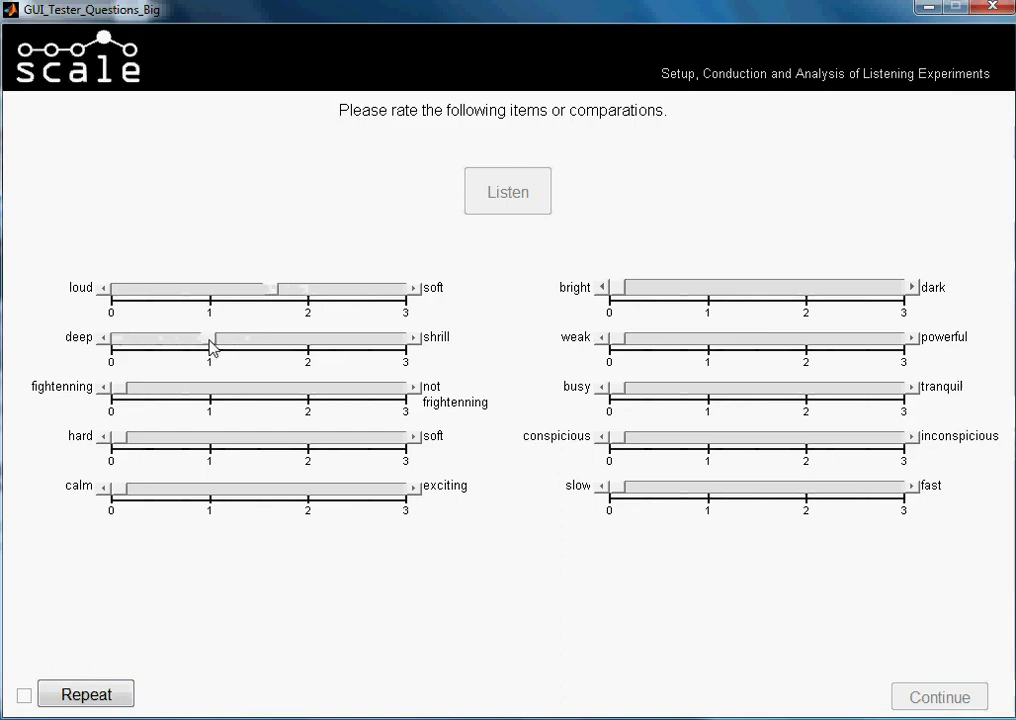
{"action": "mouse_move", "coordinate": [118, 392]}
{"action": "left_mouse_down"}
{"action": "mouse_move", "coordinate": [404, 395]}
{"action": "mouse_move", "coordinate": [118, 395]}
{"action": "left_mouse_up"}
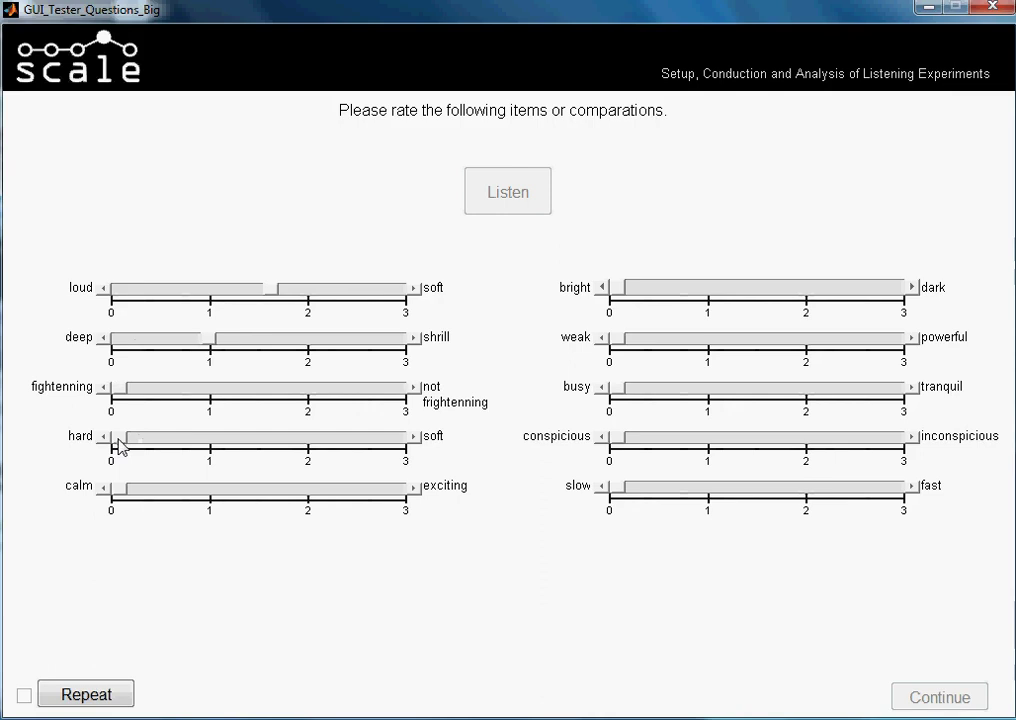
{"action": "left_click_drag", "start_coordinate": [123, 446], "coordinate": [347, 446]}
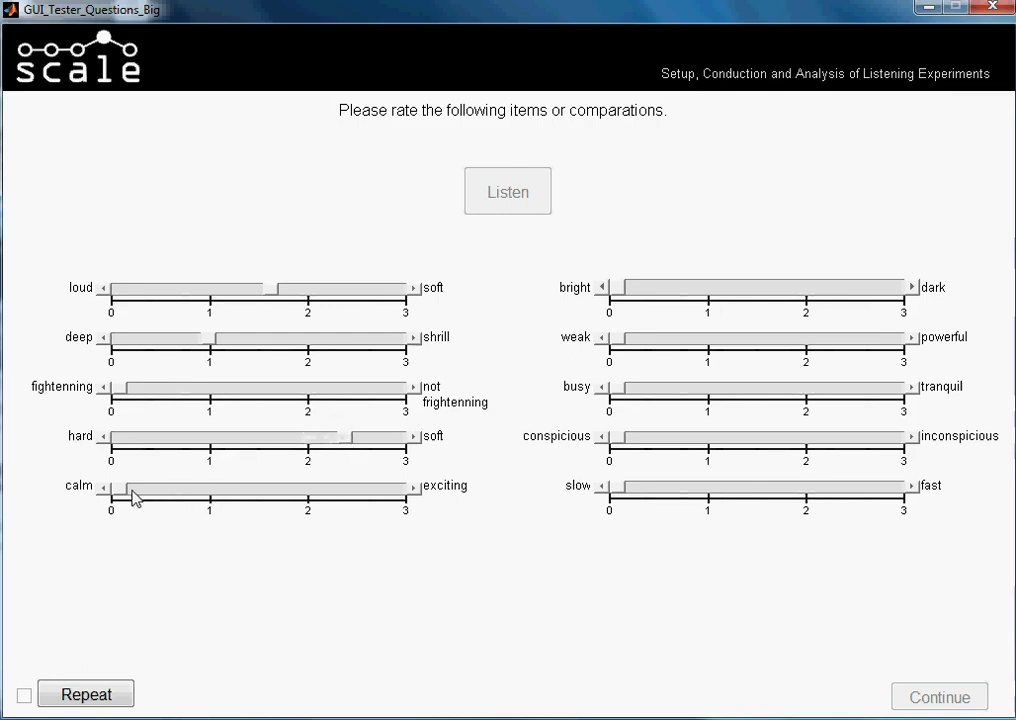
{"action": "left_click_drag", "start_coordinate": [127, 497], "coordinate": [212, 497]}
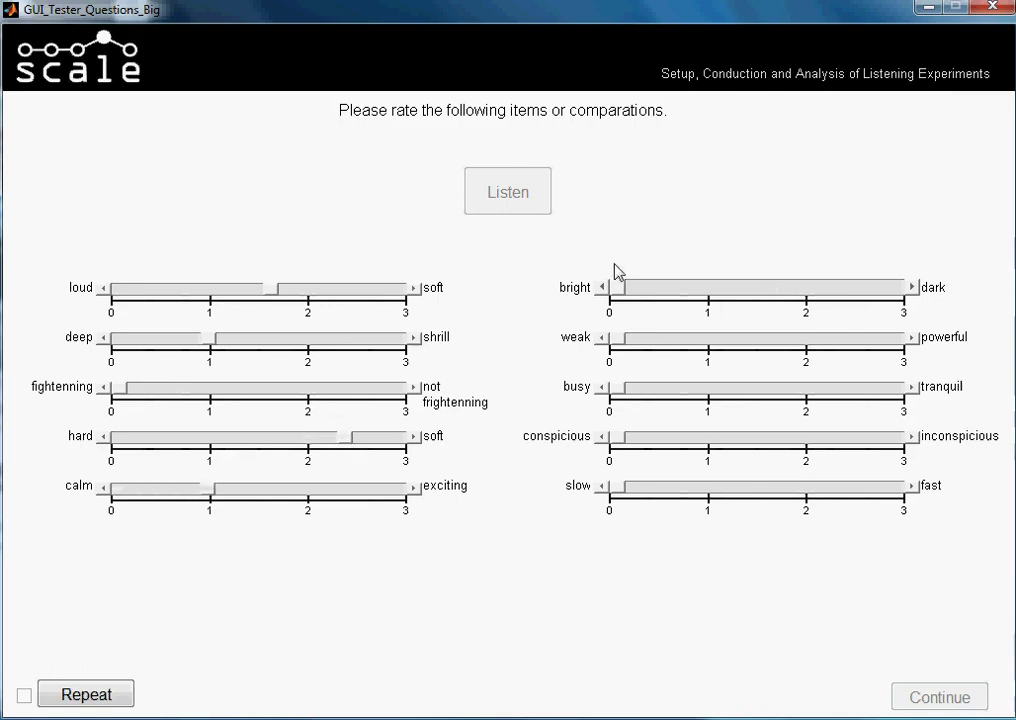
Rate bright–dark 1, weak–powerful 1.8, busy–tranquil 1, conspicious–inconspicious 2, slow–fast near 0
{"action": "left_click_drag", "start_coordinate": [617, 287], "coordinate": [703, 288]}
{"action": "left_click_drag", "start_coordinate": [625, 338], "coordinate": [790, 343]}
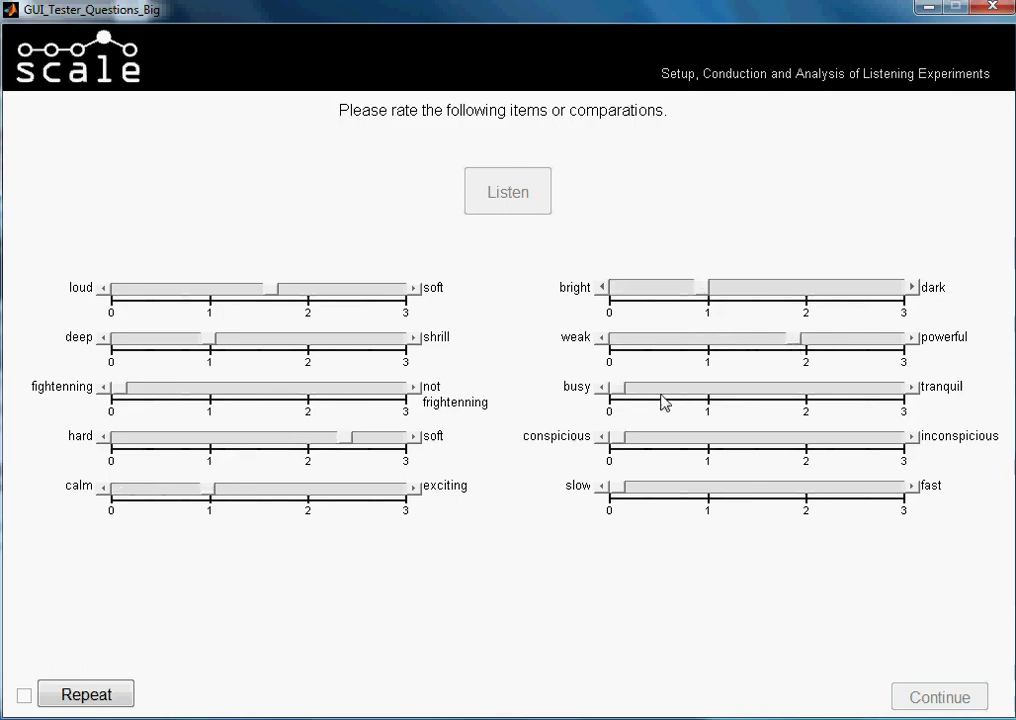
{"action": "left_click_drag", "start_coordinate": [620, 388], "coordinate": [713, 390]}
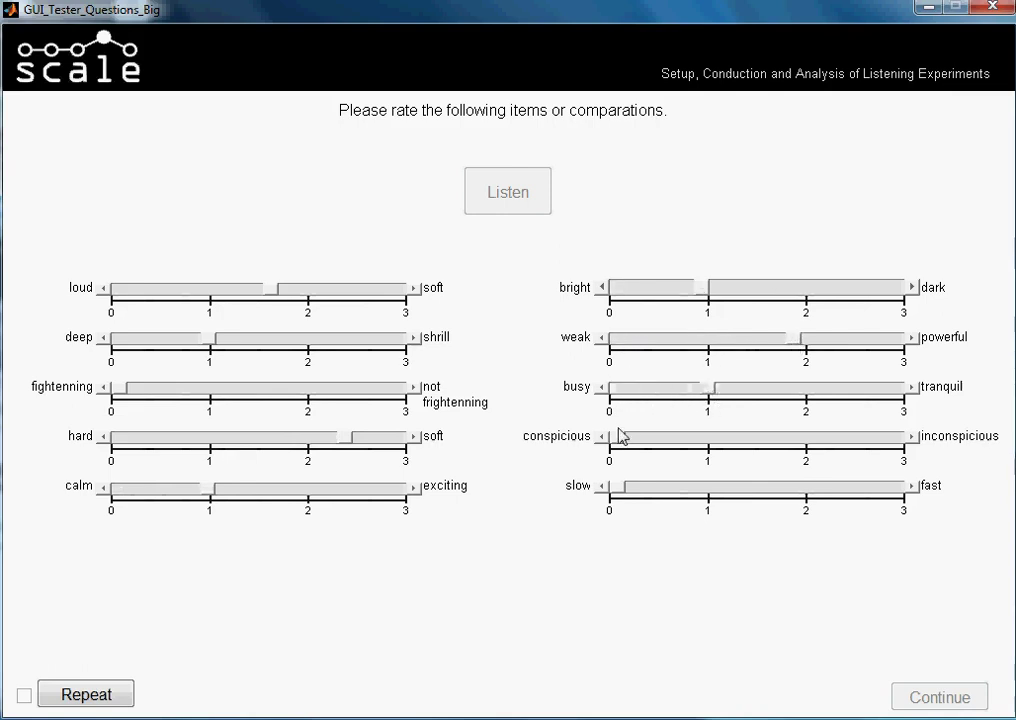
{"action": "left_click_drag", "start_coordinate": [617, 440], "coordinate": [800, 438]}
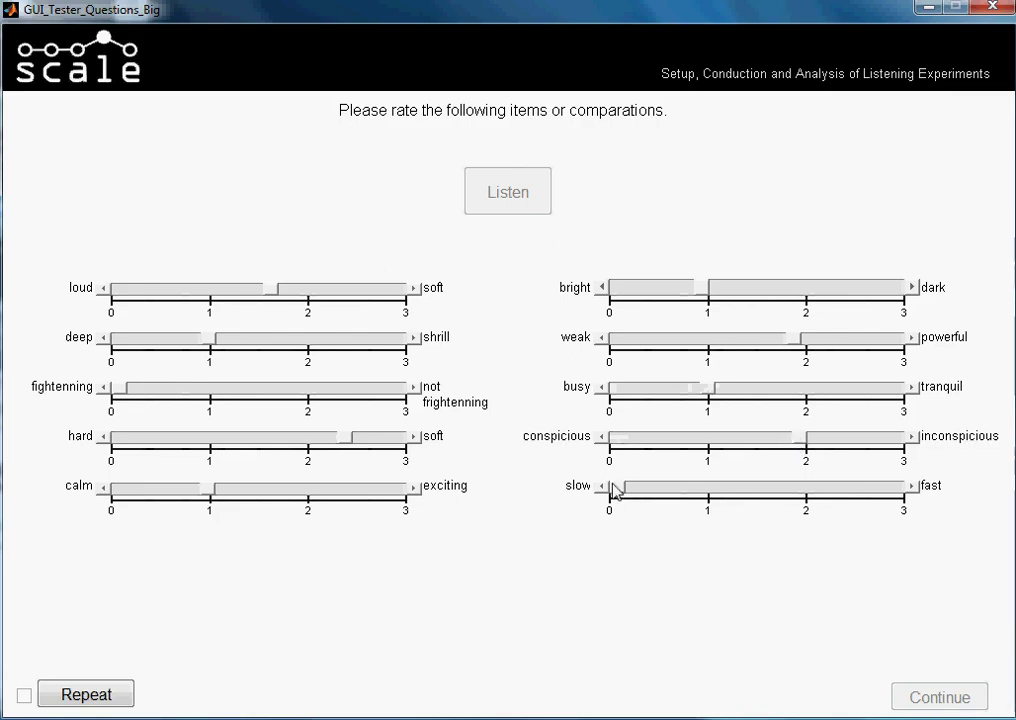
{"action": "mouse_move", "coordinate": [628, 490]}
{"action": "left_mouse_down"}
{"action": "mouse_move", "coordinate": [692, 493]}
{"action": "mouse_move", "coordinate": [616, 497]}
{"action": "mouse_move", "coordinate": [646, 498]}
{"action": "left_mouse_up"}
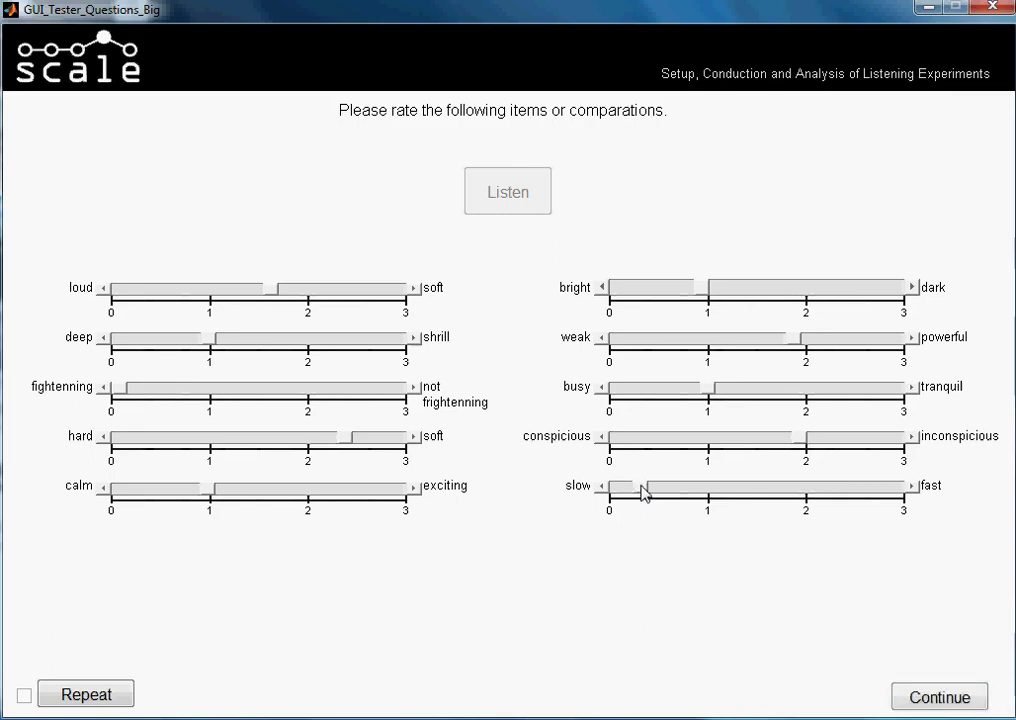
{"action": "left_click_drag", "start_coordinate": [642, 497], "coordinate": [617, 493]}
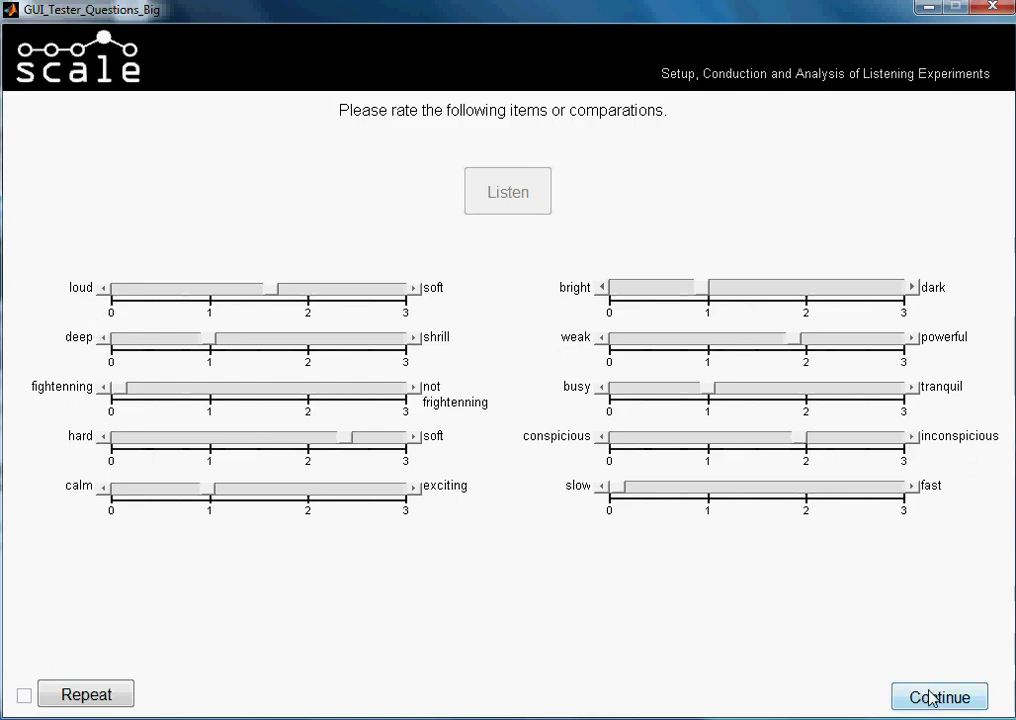
Submit scenario 1, then rate scenario 2: loud–soft 1, frightening 1.9, hard–soft 0.75, calm–exciting 1.9
{"action": "left_click", "coordinate": [975, 697]}
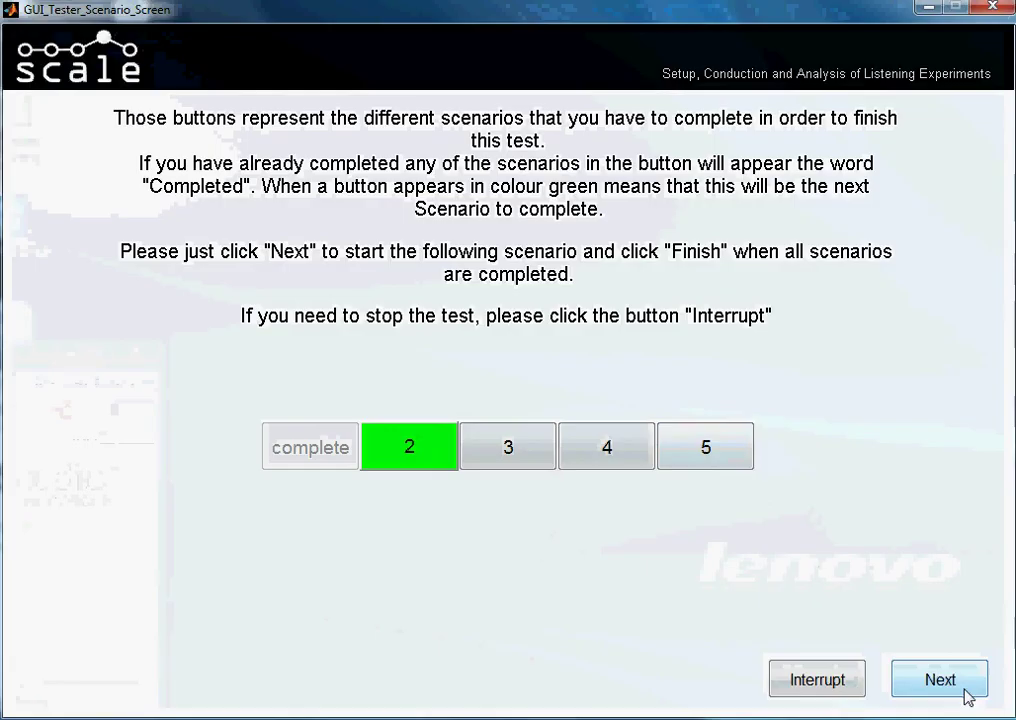
{"action": "left_click", "coordinate": [940, 680]}
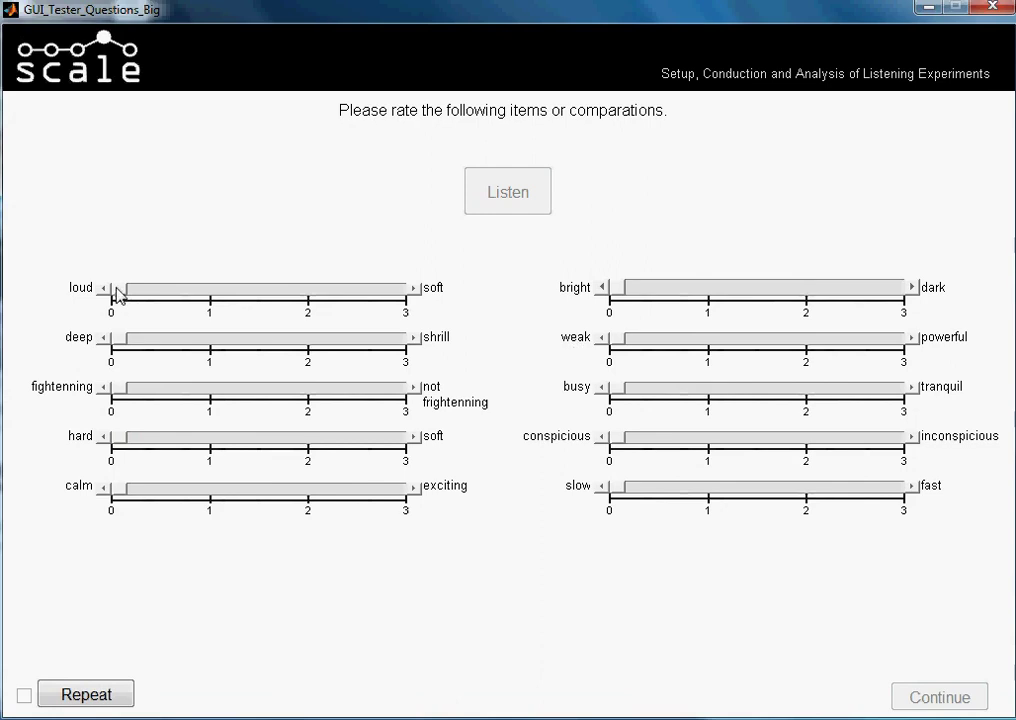
{"action": "left_click_drag", "start_coordinate": [115, 292], "coordinate": [212, 292]}
{"action": "left_click_drag", "start_coordinate": [137, 341], "coordinate": [145, 343]}
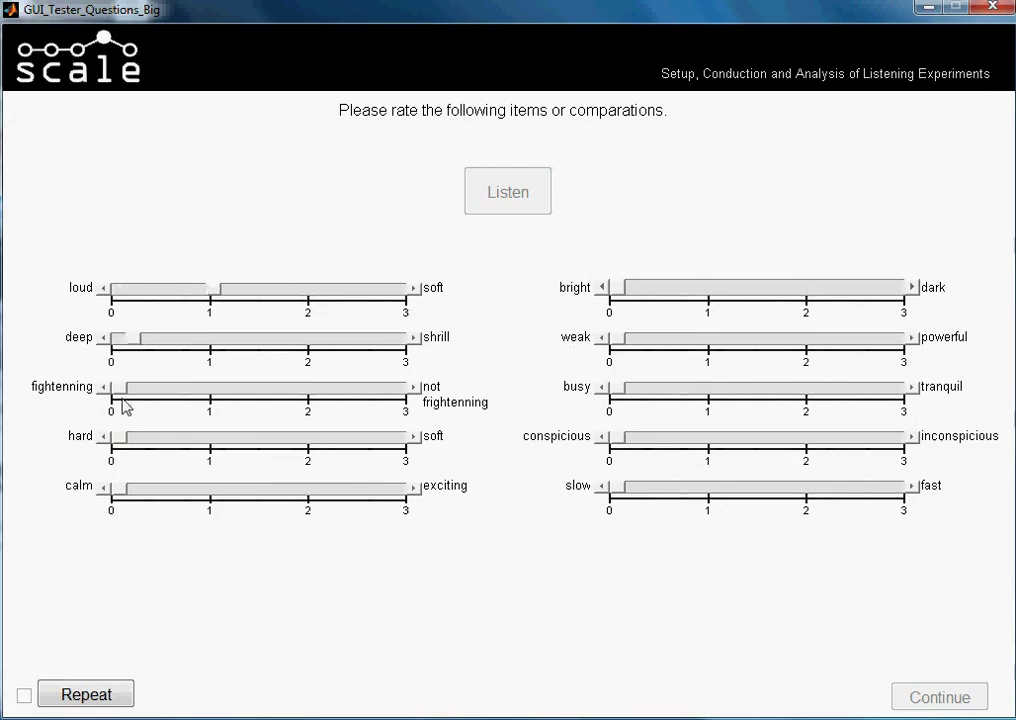
{"action": "left_click_drag", "start_coordinate": [126, 390], "coordinate": [307, 393]}
{"action": "left_click_drag", "start_coordinate": [125, 442], "coordinate": [181, 442]}
{"action": "left_click_drag", "start_coordinate": [124, 495], "coordinate": [300, 490]}
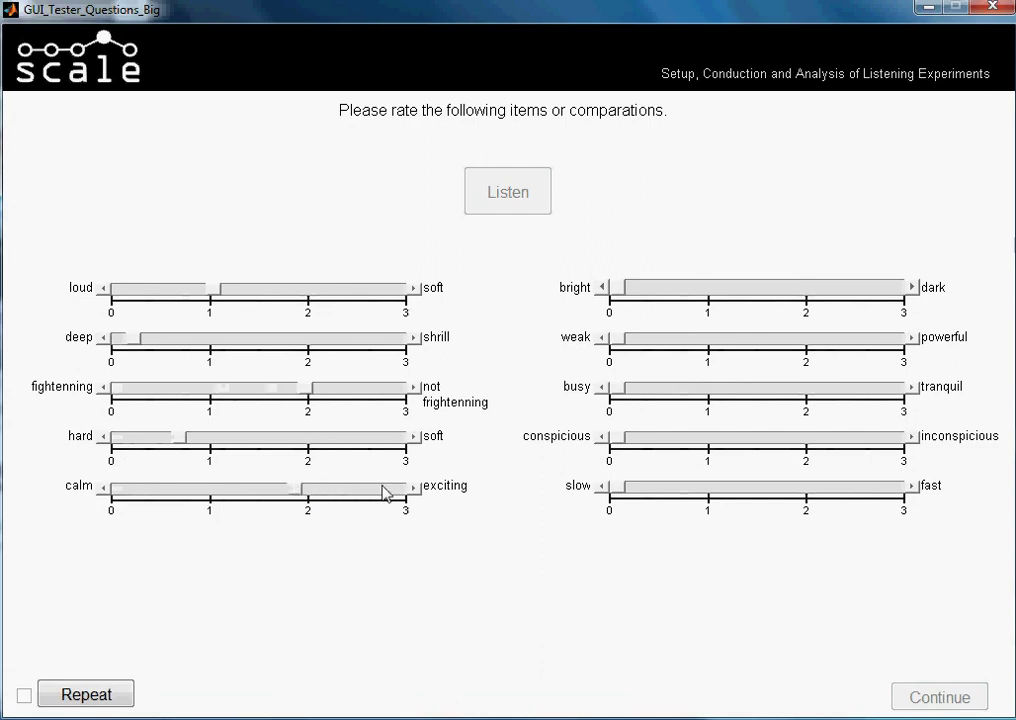
Rate bright–dark 1.2, weak–powerful 0.8, busy–tranquil 1.9, conspicious 0.65, slow–fast 1.25, and submit
{"action": "left_click_drag", "start_coordinate": [630, 292], "coordinate": [735, 293]}
{"action": "left_click_drag", "start_coordinate": [630, 341], "coordinate": [692, 345]}
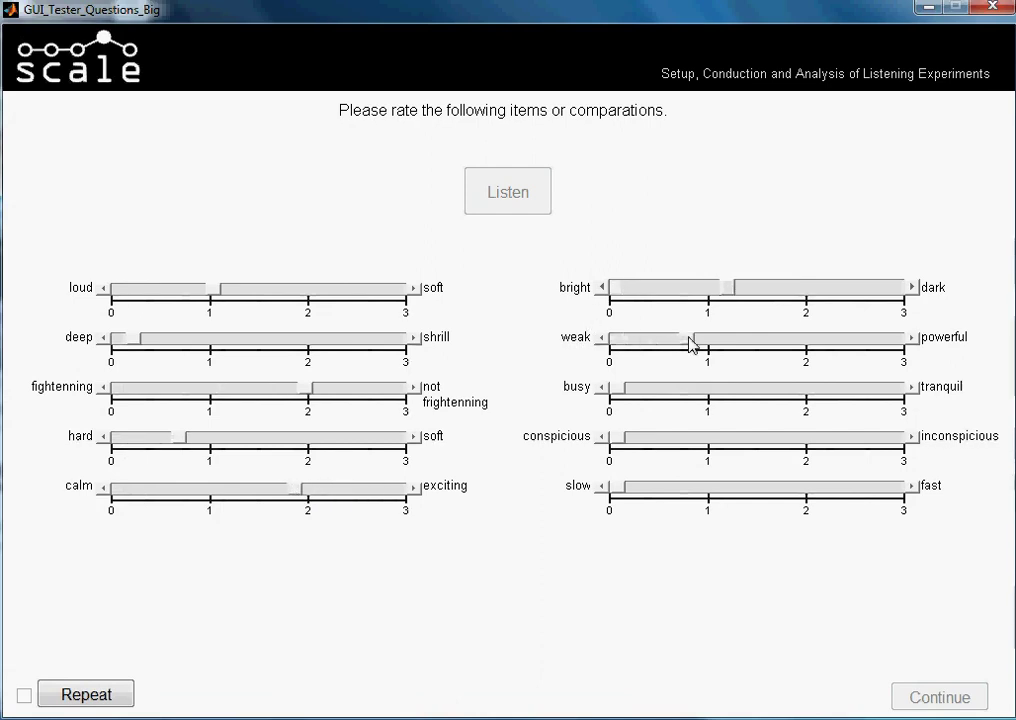
{"action": "left_click_drag", "start_coordinate": [622, 391], "coordinate": [682, 391]}
{"action": "left_click", "coordinate": [733, 390]}
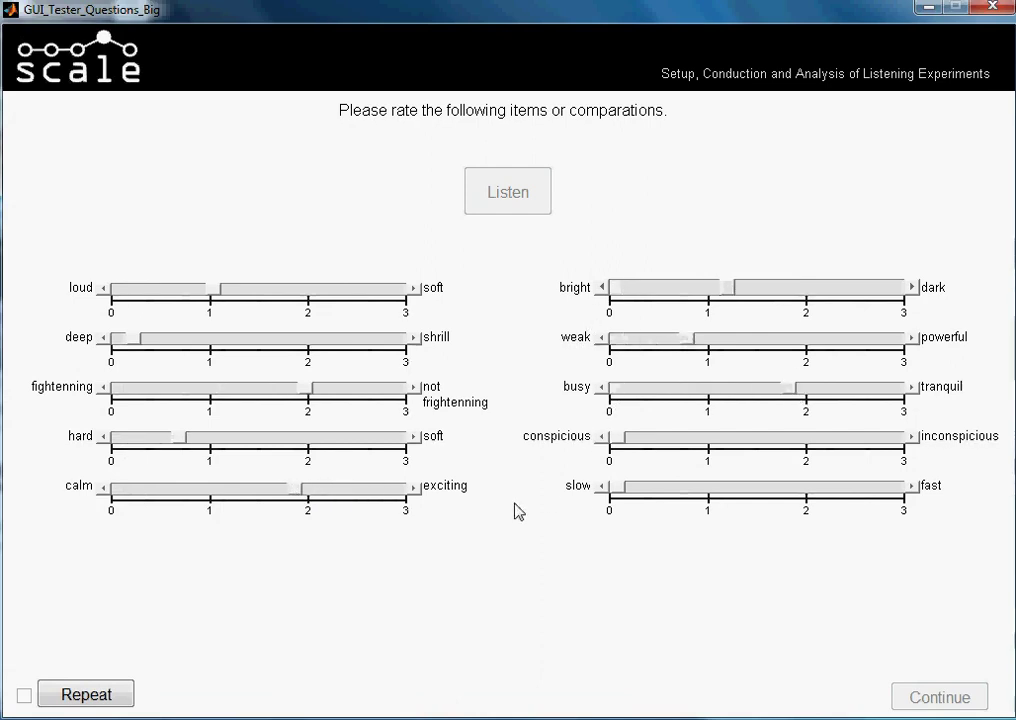
{"action": "left_click_drag", "start_coordinate": [619, 441], "coordinate": [712, 447]}
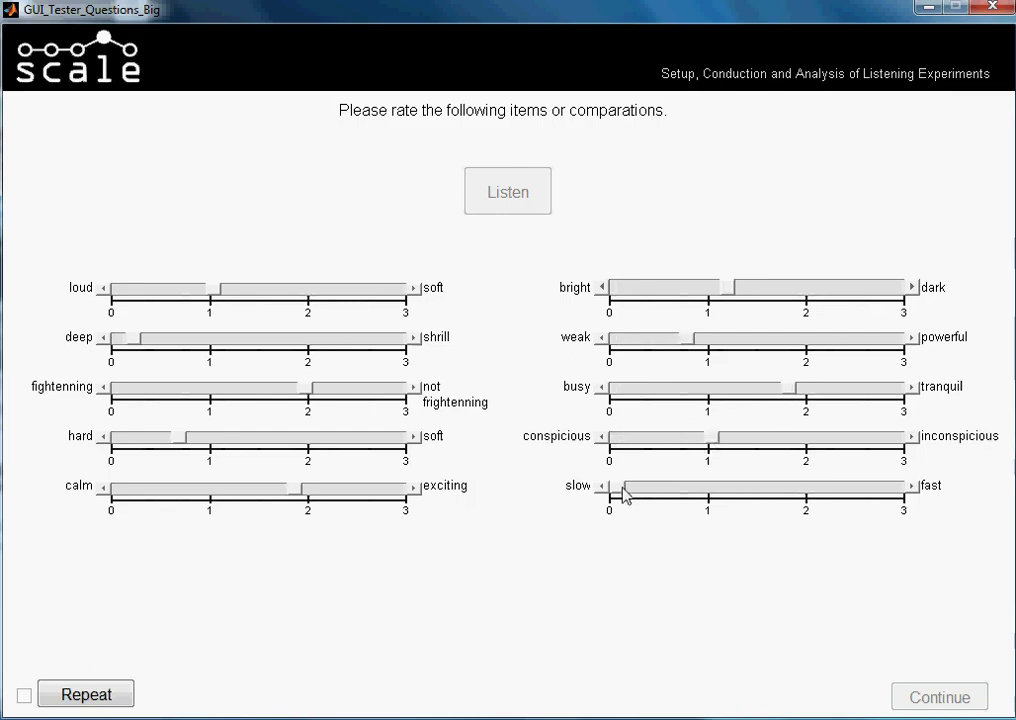
{"action": "left_click_drag", "start_coordinate": [617, 491], "coordinate": [746, 492]}
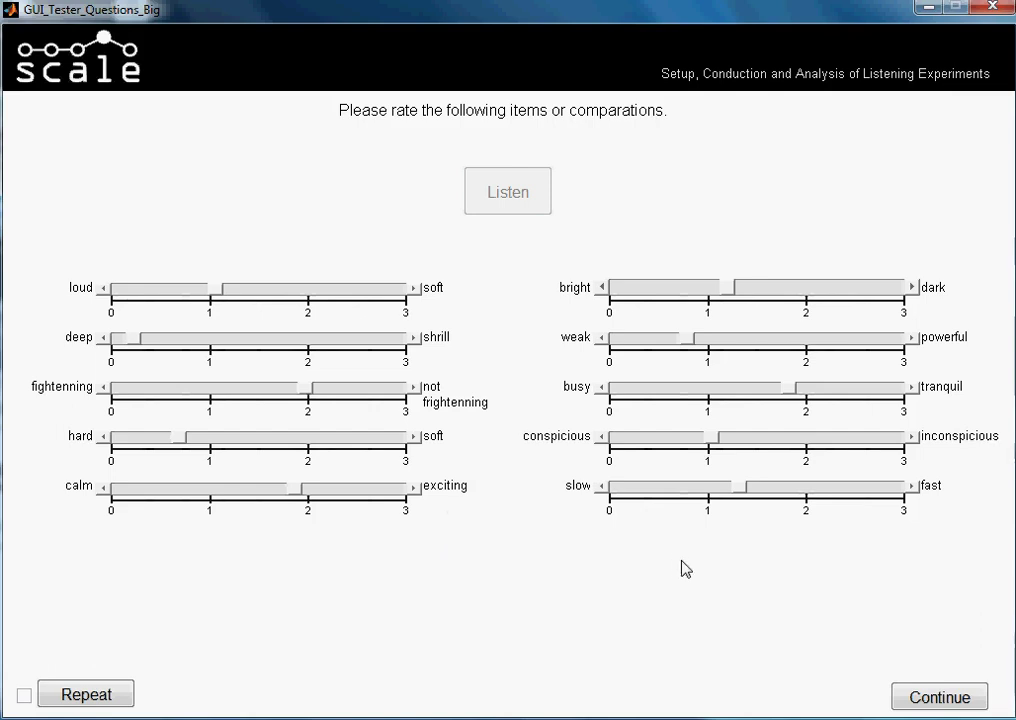
{"action": "left_click", "coordinate": [950, 700]}
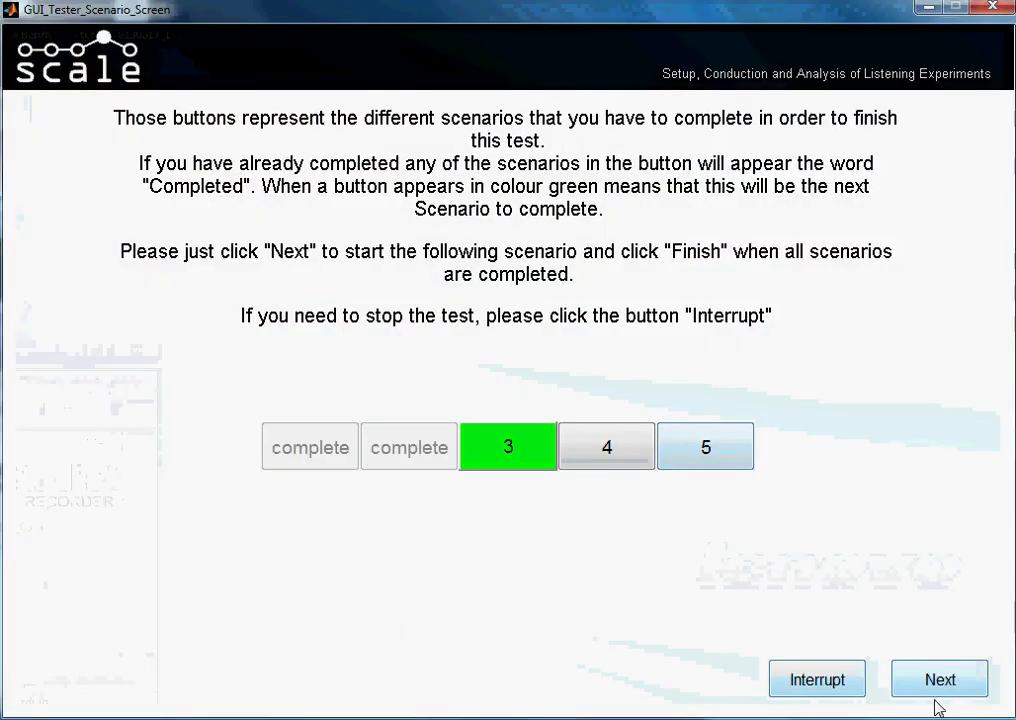
Start scenario 3 and rate loud–soft 0.7, deep–shrill 1.7, frightening 0.45, hard–soft 1, calm–exciting 0.9
{"action": "left_click", "coordinate": [940, 688]}
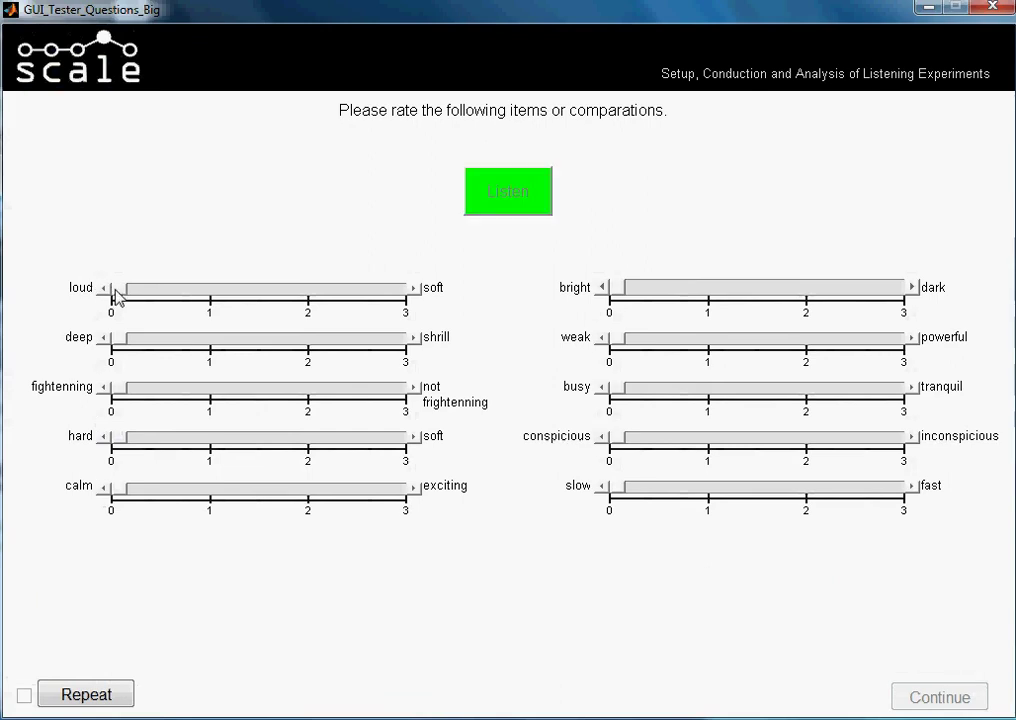
{"action": "left_click_drag", "start_coordinate": [117, 296], "coordinate": [177, 288]}
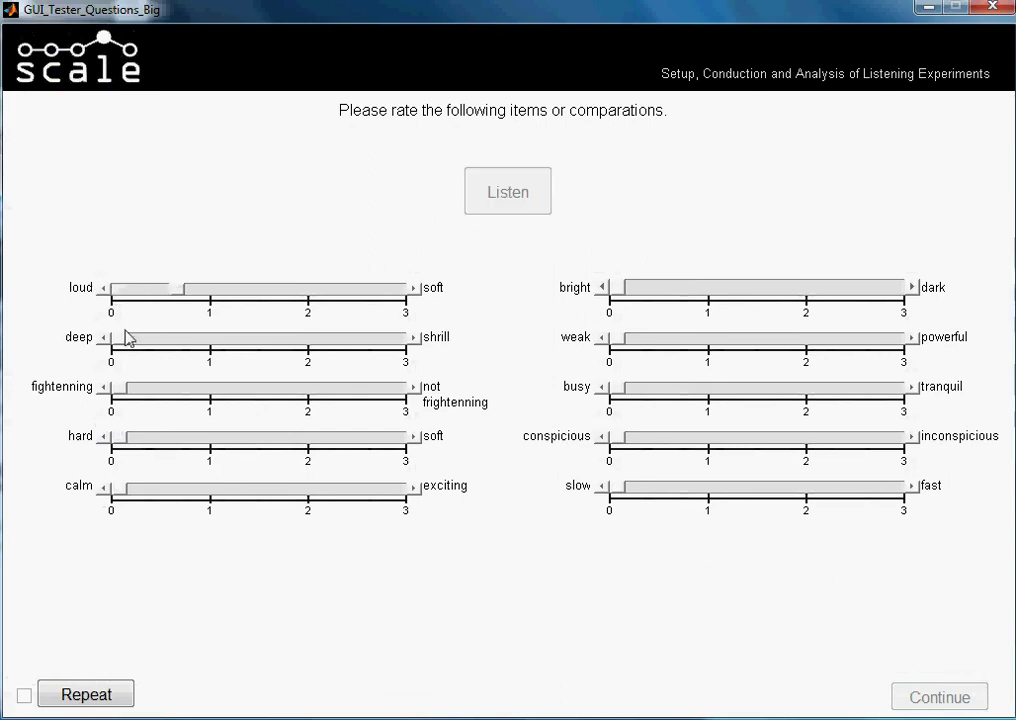
{"action": "left_click_drag", "start_coordinate": [125, 338], "coordinate": [276, 340]}
{"action": "left_click_drag", "start_coordinate": [128, 394], "coordinate": [153, 394]}
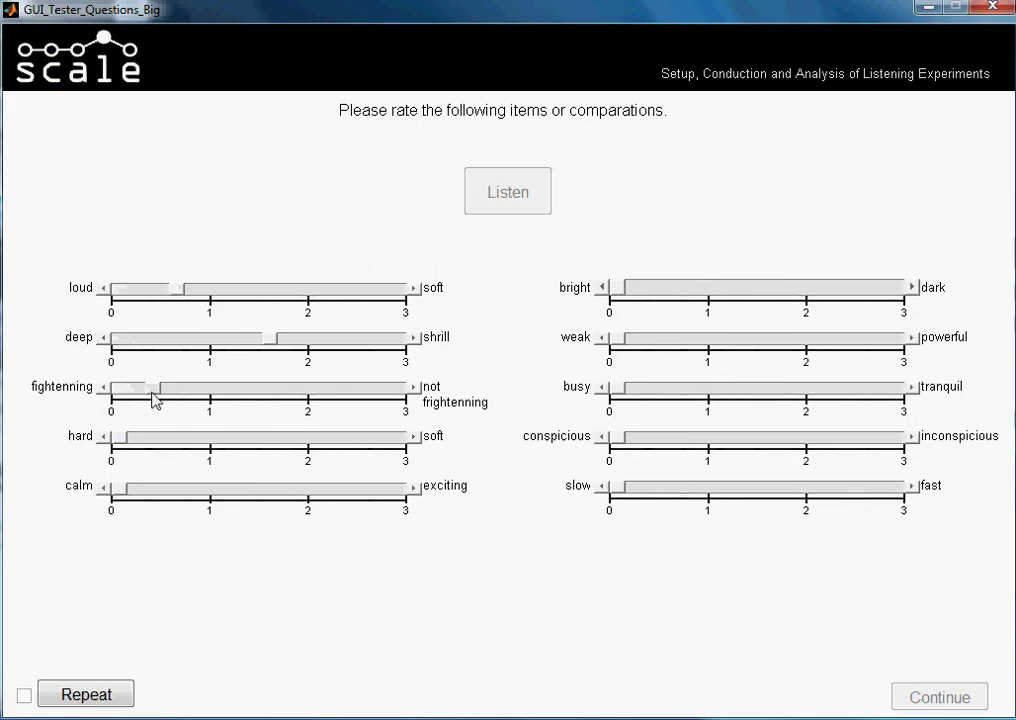
{"action": "left_click", "coordinate": [138, 438]}
{"action": "left_click", "coordinate": [258, 448]}
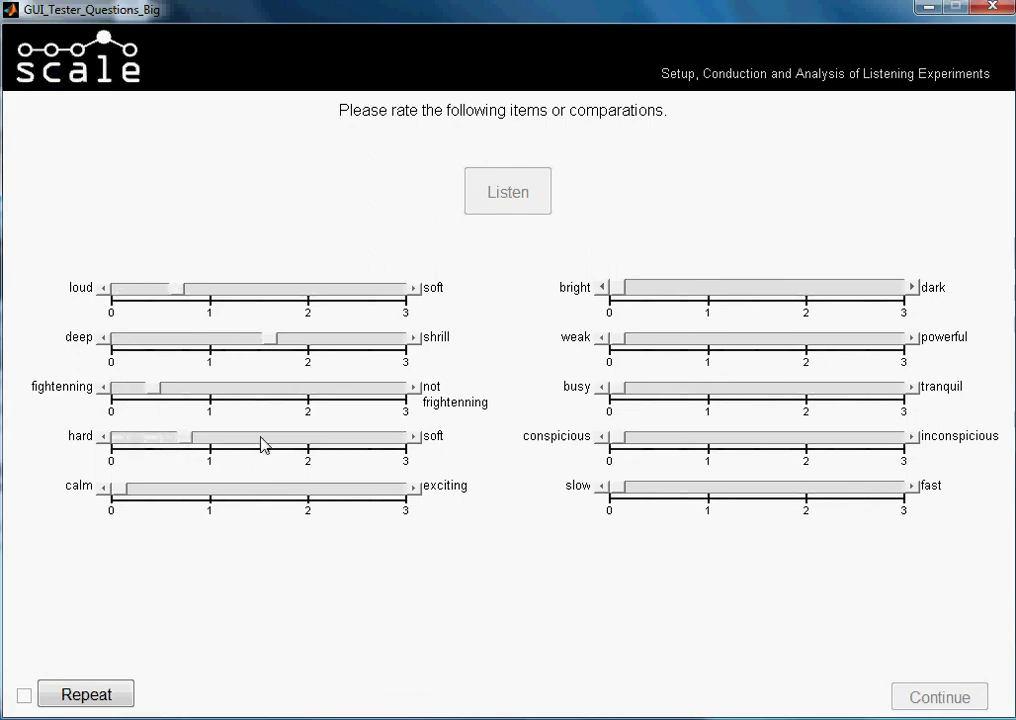
{"action": "left_click_drag", "start_coordinate": [118, 490], "coordinate": [200, 490]}
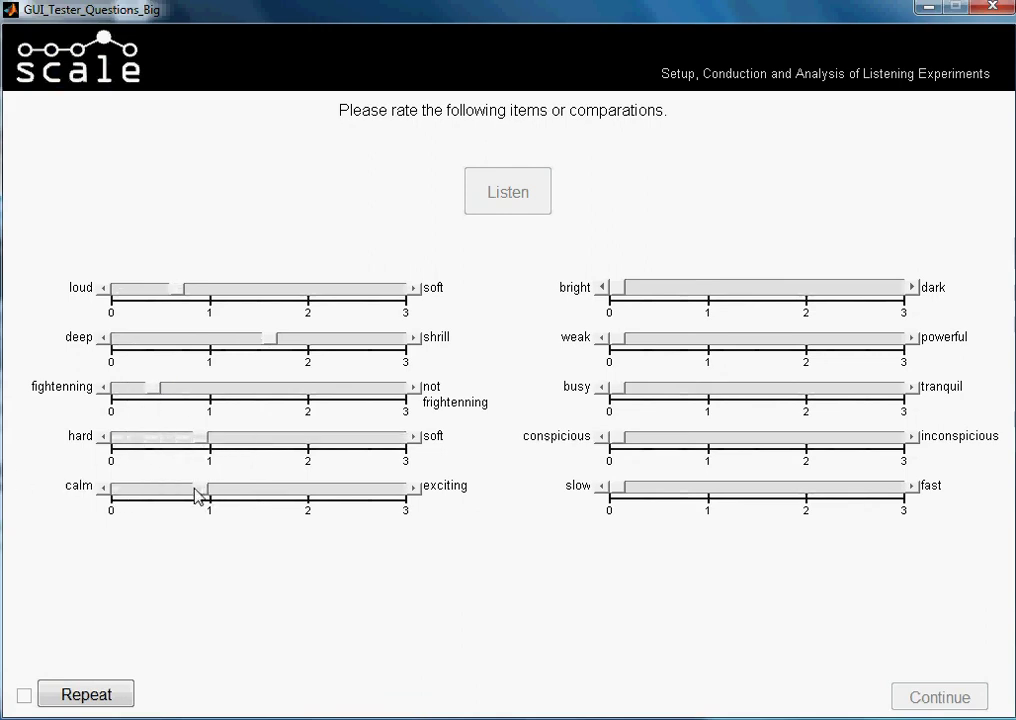
Rate bright–dark 0.45, weak–powerful 0.95, busy–tranquil 0.45, conspicuous 0.75, slow–fast toward fast
{"action": "left_click_drag", "start_coordinate": [617, 289], "coordinate": [660, 290]}
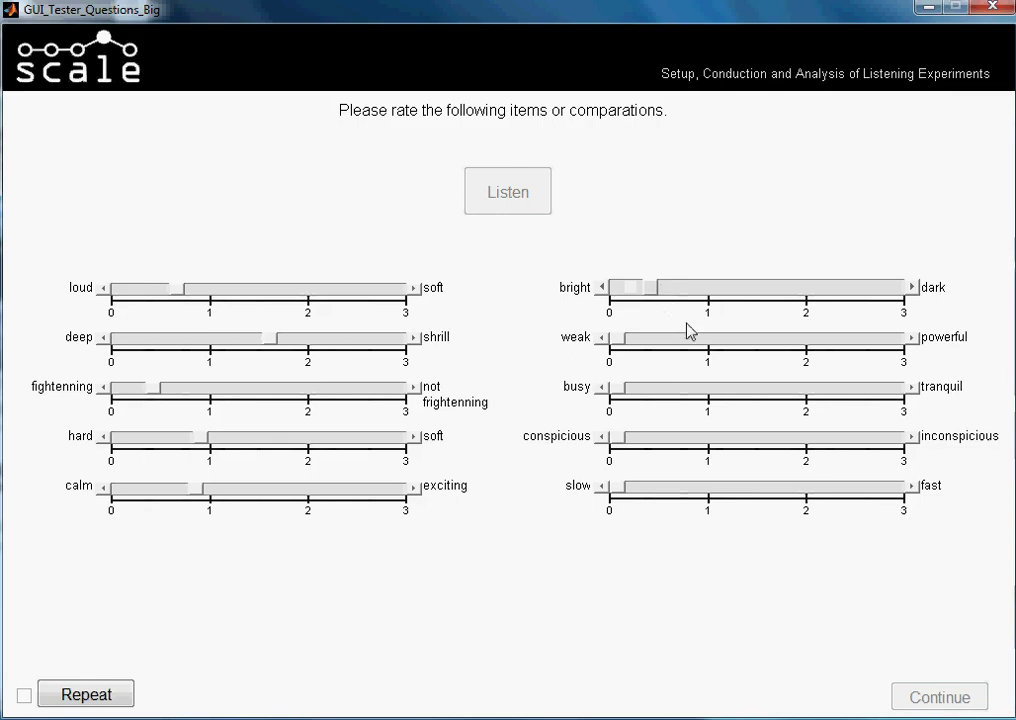
{"action": "left_click", "coordinate": [798, 347]}
{"action": "left_click", "coordinate": [716, 390]}
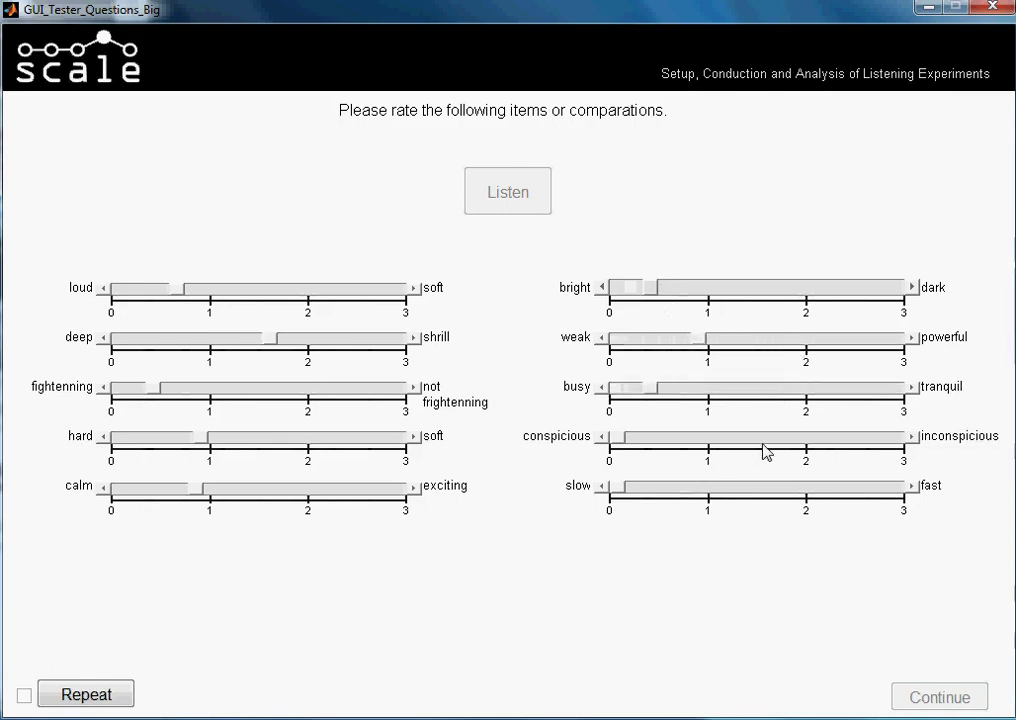
{"action": "left_click", "coordinate": [797, 440]}
{"action": "left_click", "coordinate": [730, 486]}
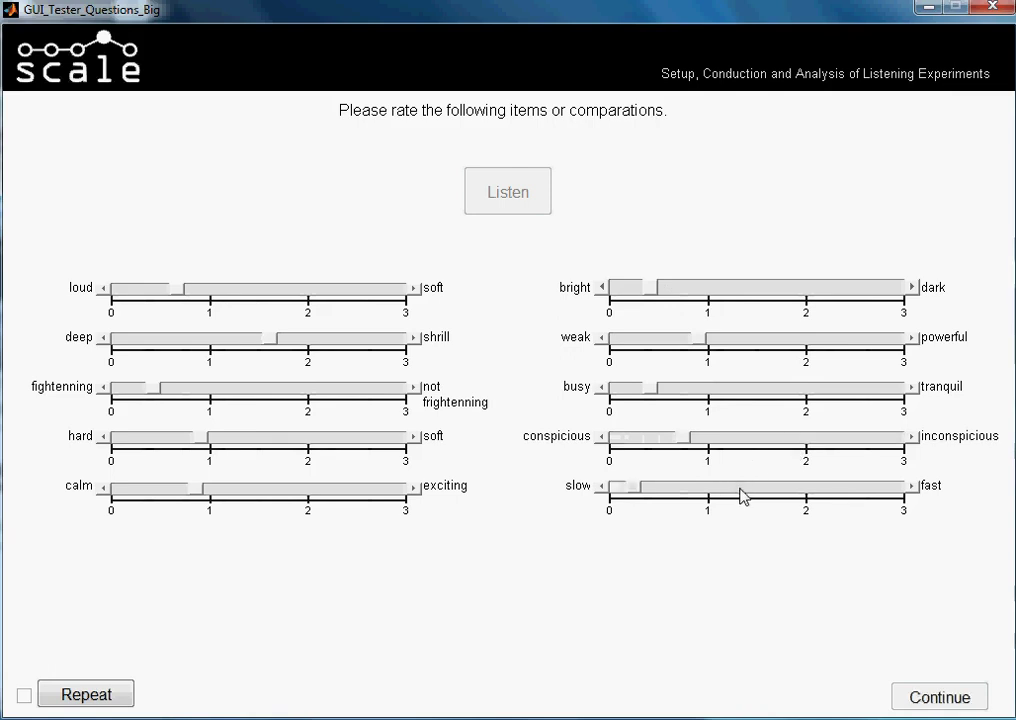
Submit scenario 3, start scenario 4, and rate its left scales, with deep–shrill and calm–exciting at 1
{"action": "left_click", "coordinate": [905, 697]}
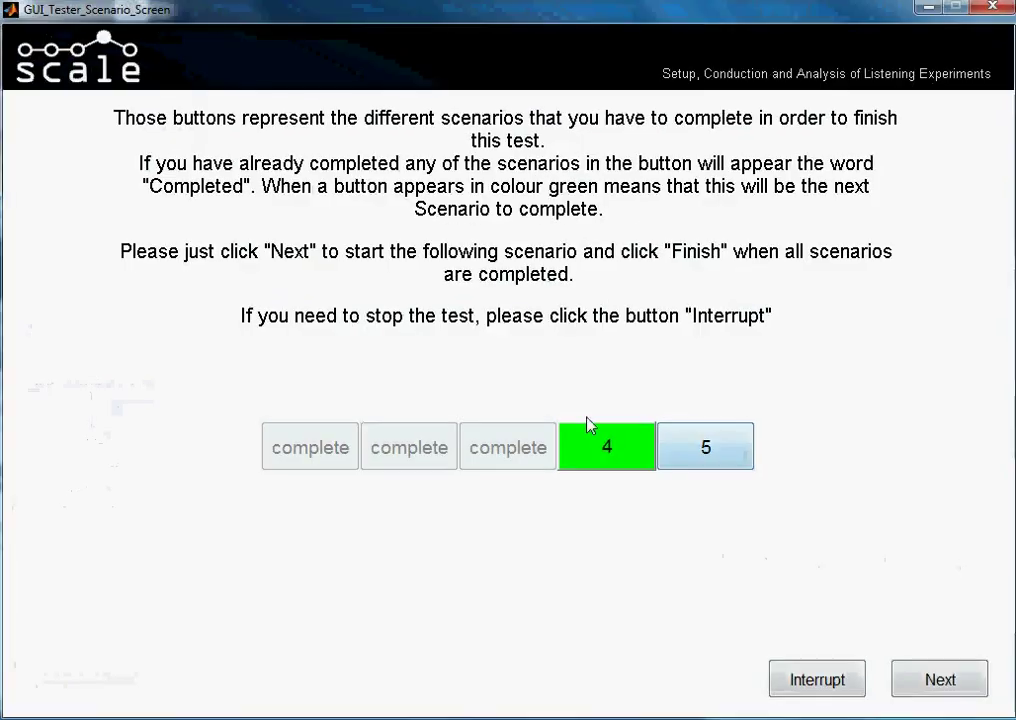
{"action": "left_click", "coordinate": [940, 682]}
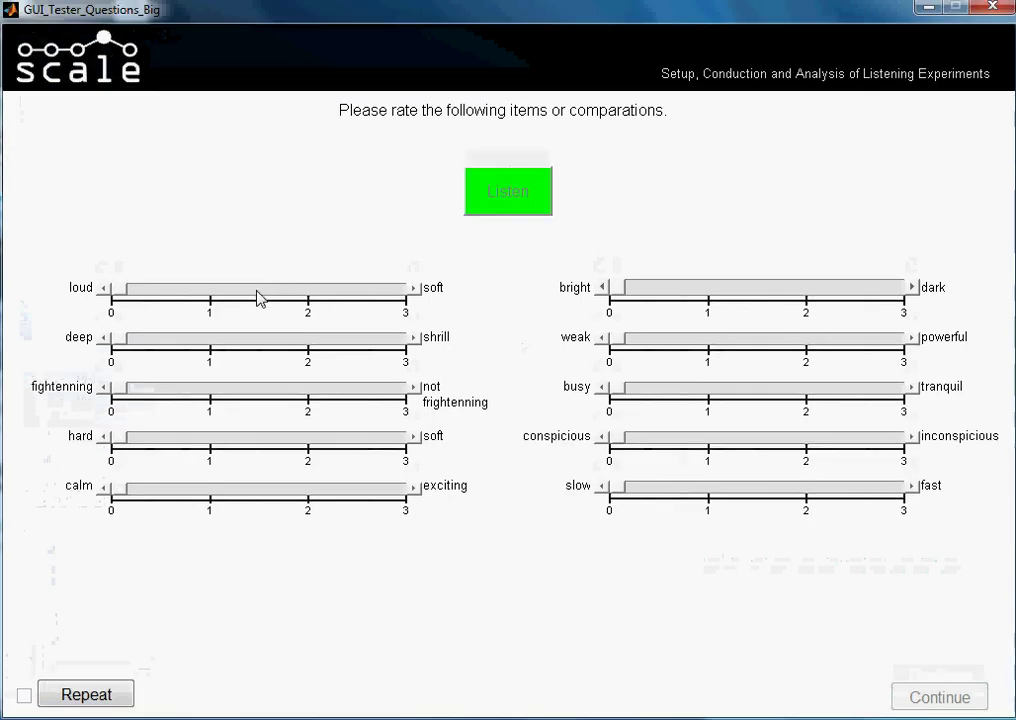
{"action": "left_click", "coordinate": [257, 297]}
{"action": "left_click", "coordinate": [246, 348]}
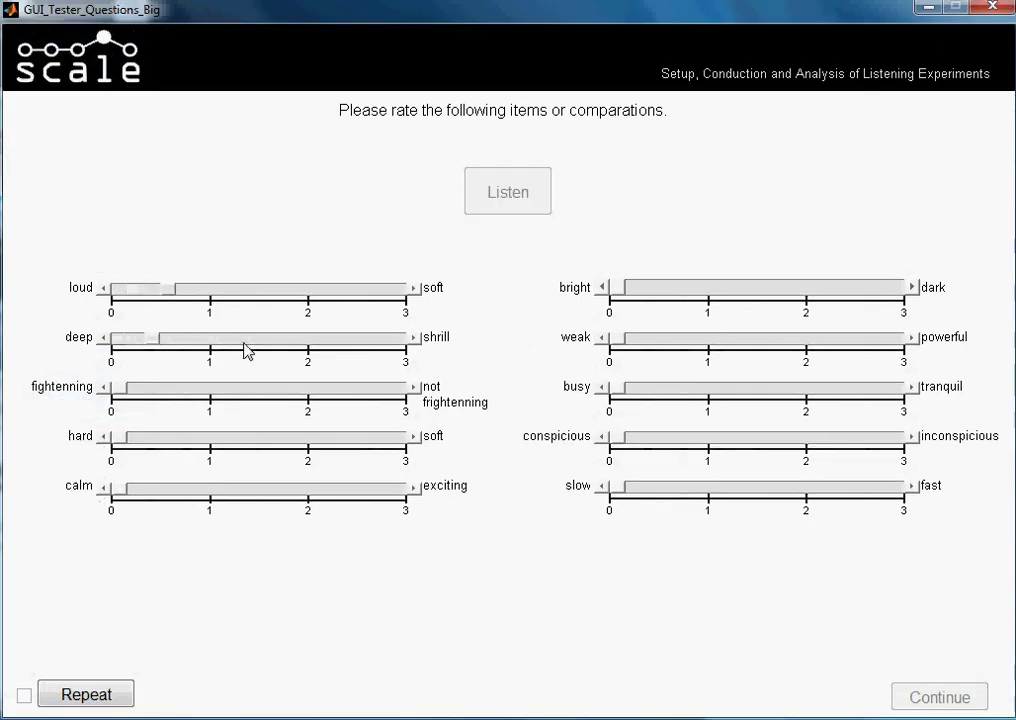
{"action": "left_click", "coordinate": [246, 348]}
{"action": "left_click", "coordinate": [256, 390]}
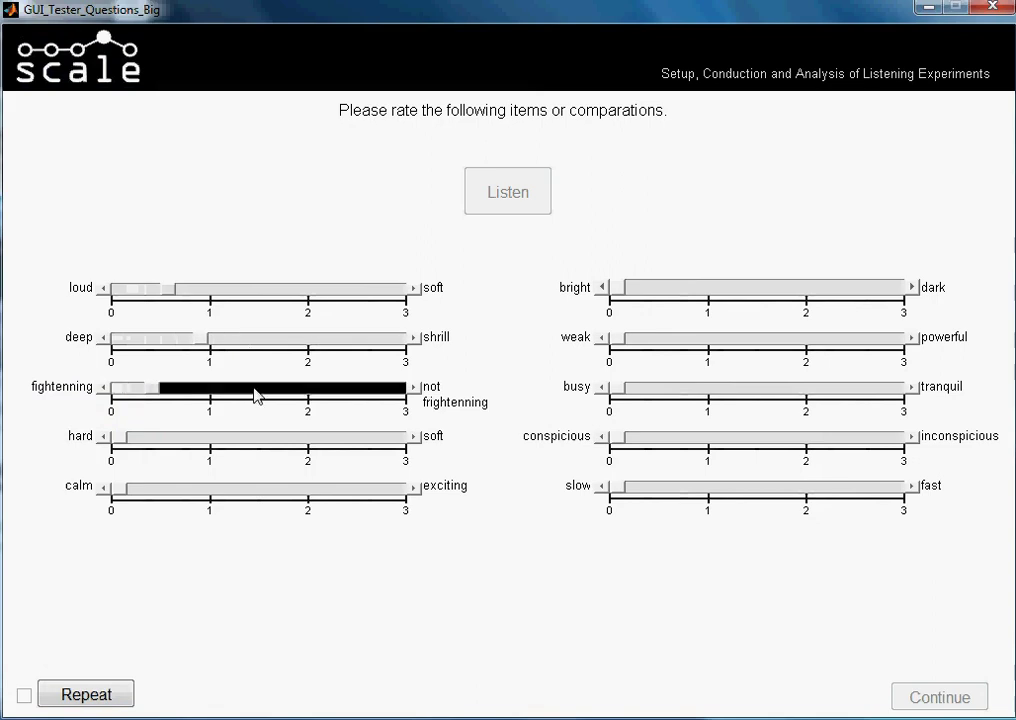
{"action": "left_click", "coordinate": [245, 440]}
{"action": "left_click", "coordinate": [300, 488]}
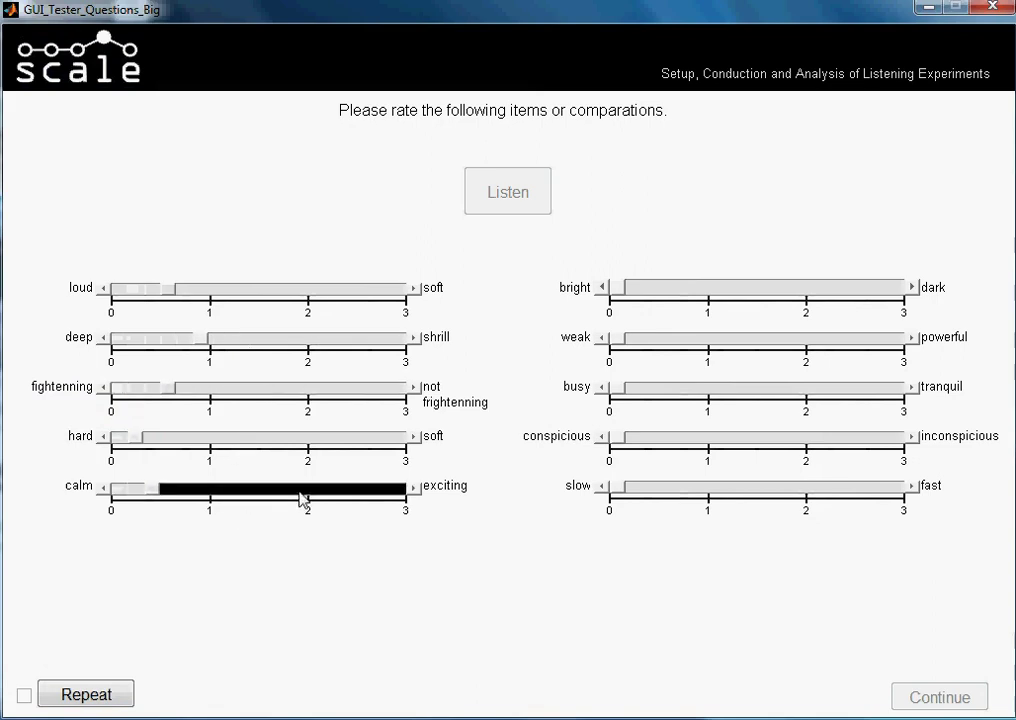
Rate scenario 4's right scales, setting conspicious about 1.1 and slow–fast about 0.5
{"action": "left_click", "coordinate": [830, 288]}
{"action": "left_click", "coordinate": [820, 338]}
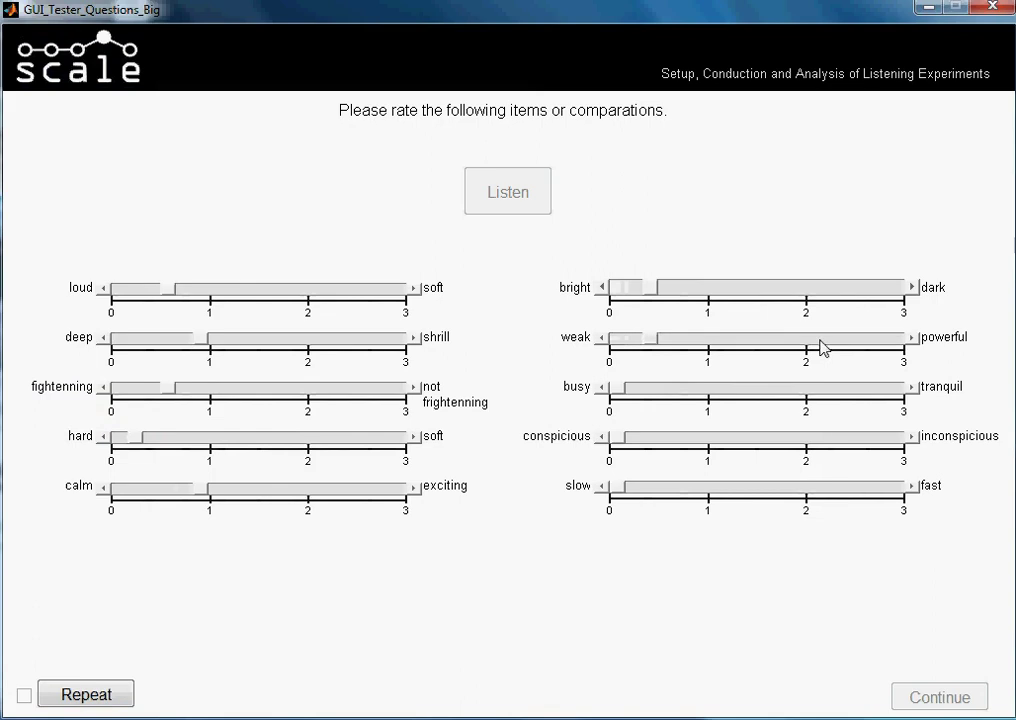
{"action": "left_click", "coordinate": [820, 340]}
{"action": "left_click", "coordinate": [717, 390]}
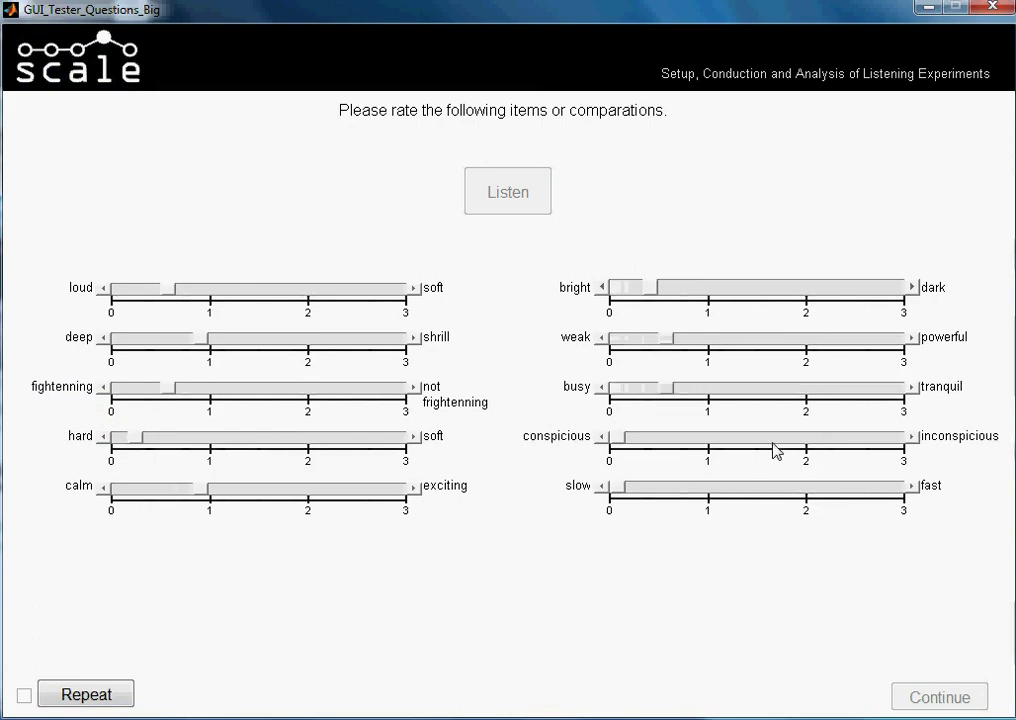
{"action": "left_click", "coordinate": [717, 440]}
{"action": "left_click", "coordinate": [797, 489]}
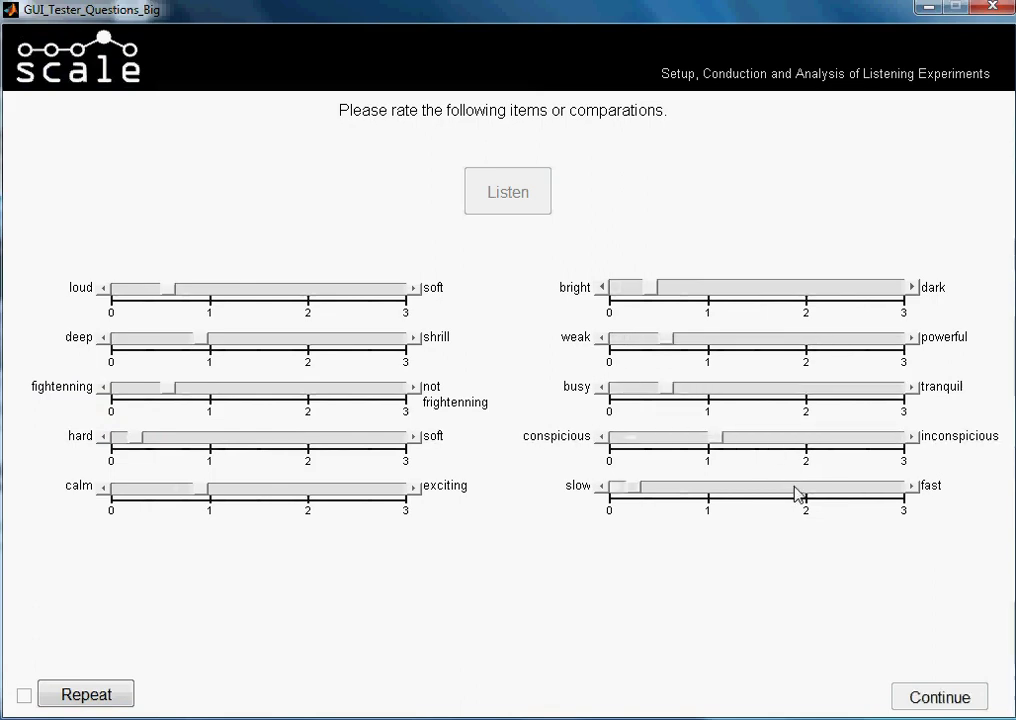
{"action": "left_click", "coordinate": [799, 489]}
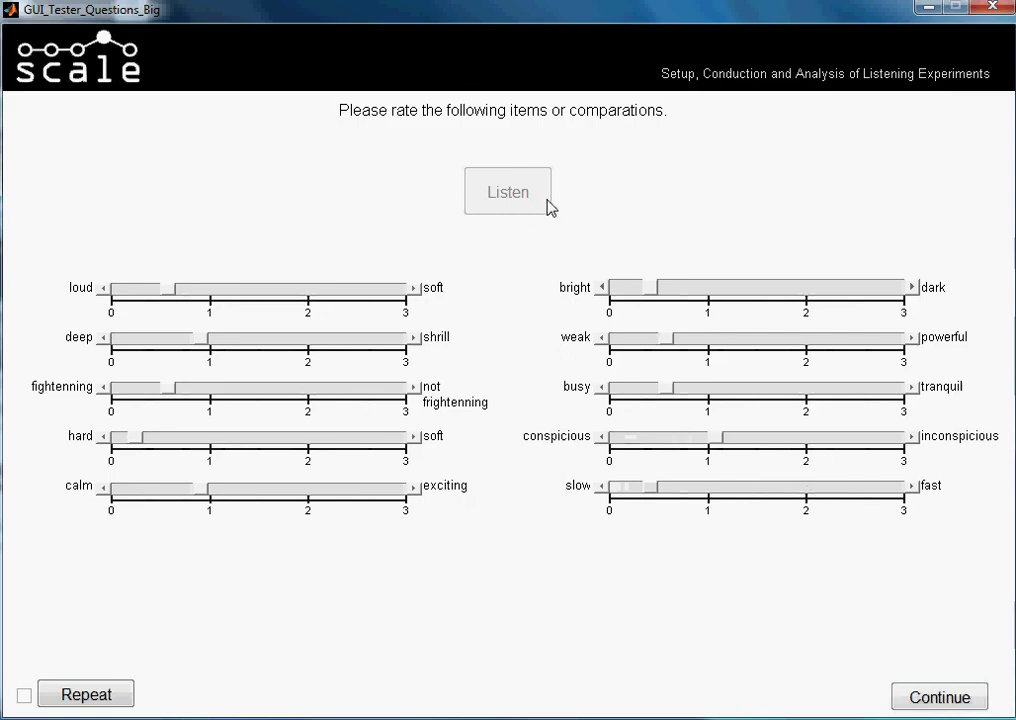
Replay scenario 4's sound sample several times
{"action": "left_click", "coordinate": [95, 695]}
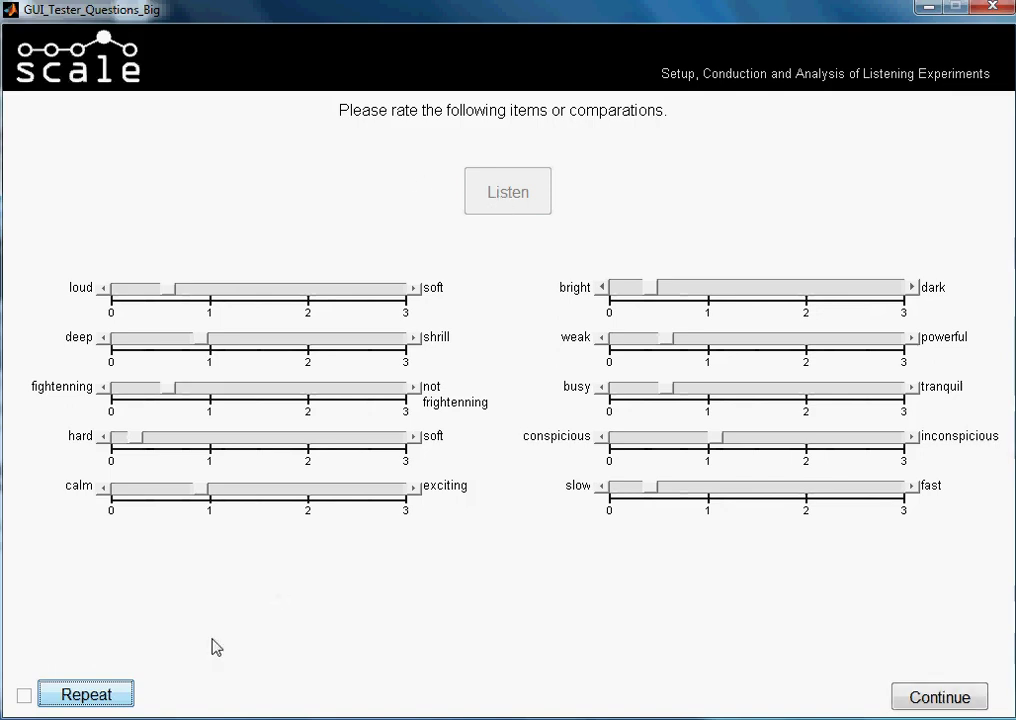
{"action": "left_click", "coordinate": [108, 697]}
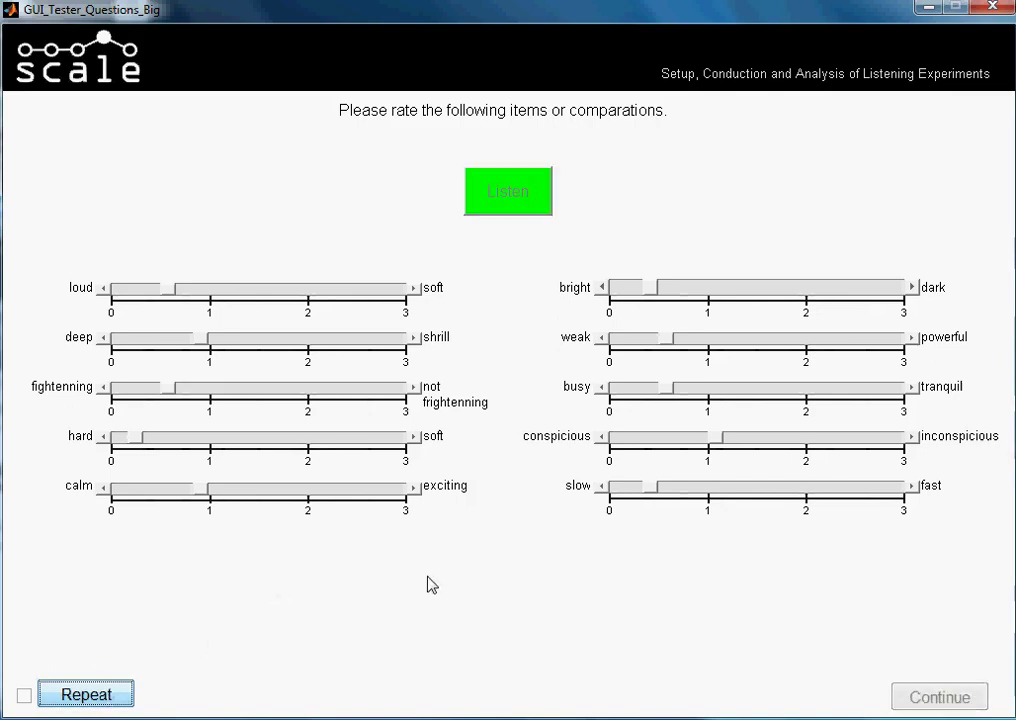
{"action": "left_click", "coordinate": [105, 697]}
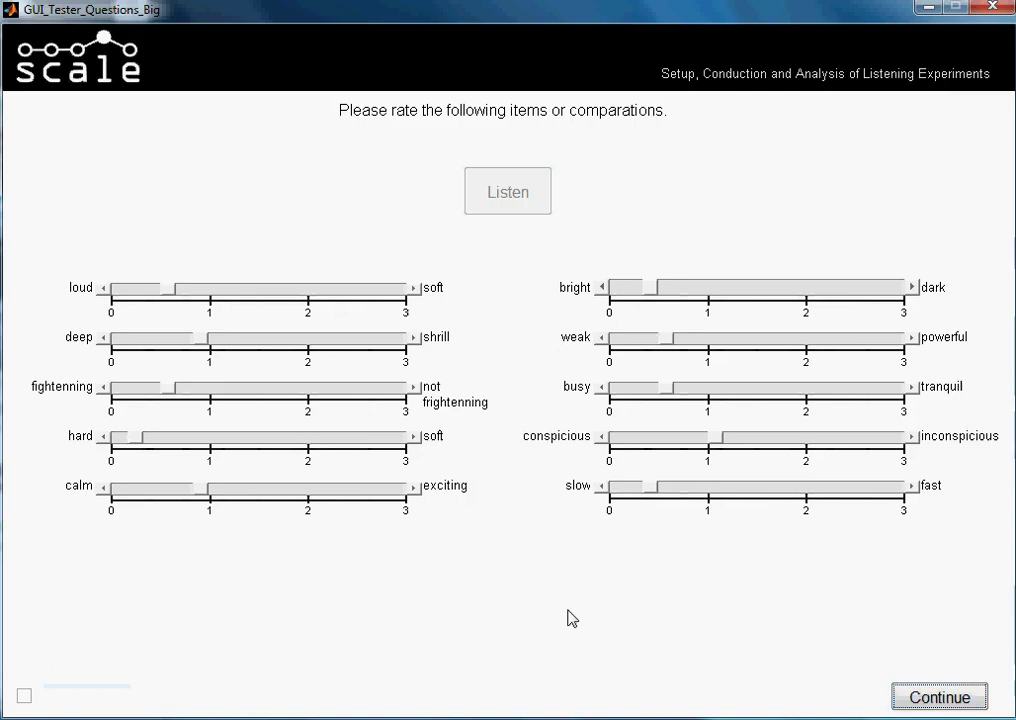
Submit scenario 4's ratings and open scenario 5's rating page
{"action": "left_click", "coordinate": [939, 699]}
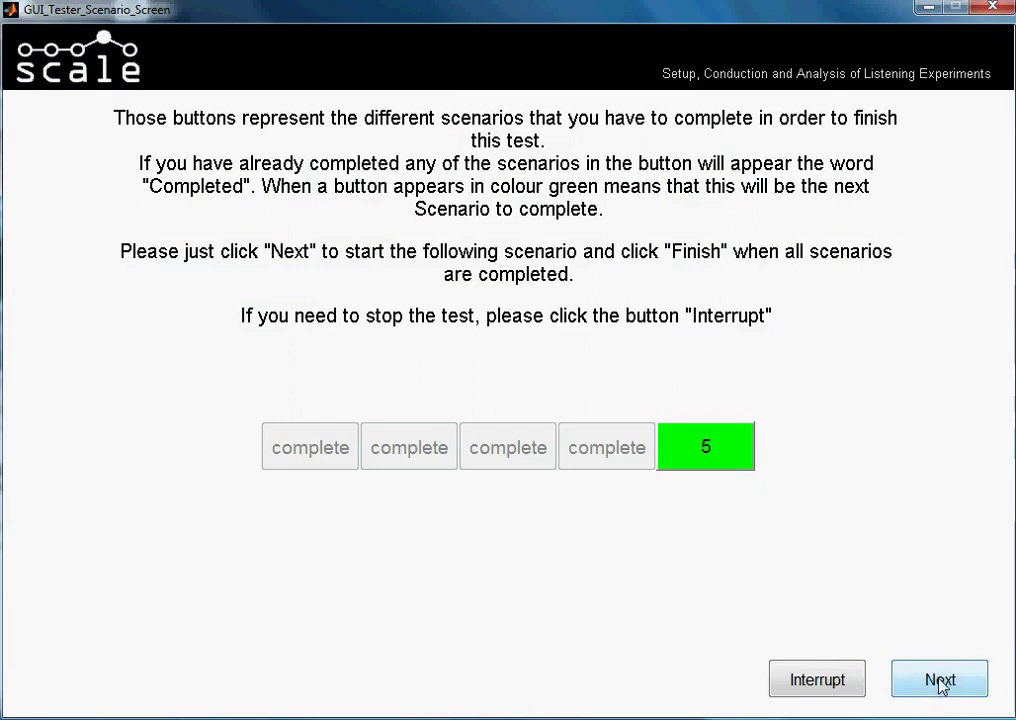
{"action": "left_click", "coordinate": [940, 683]}
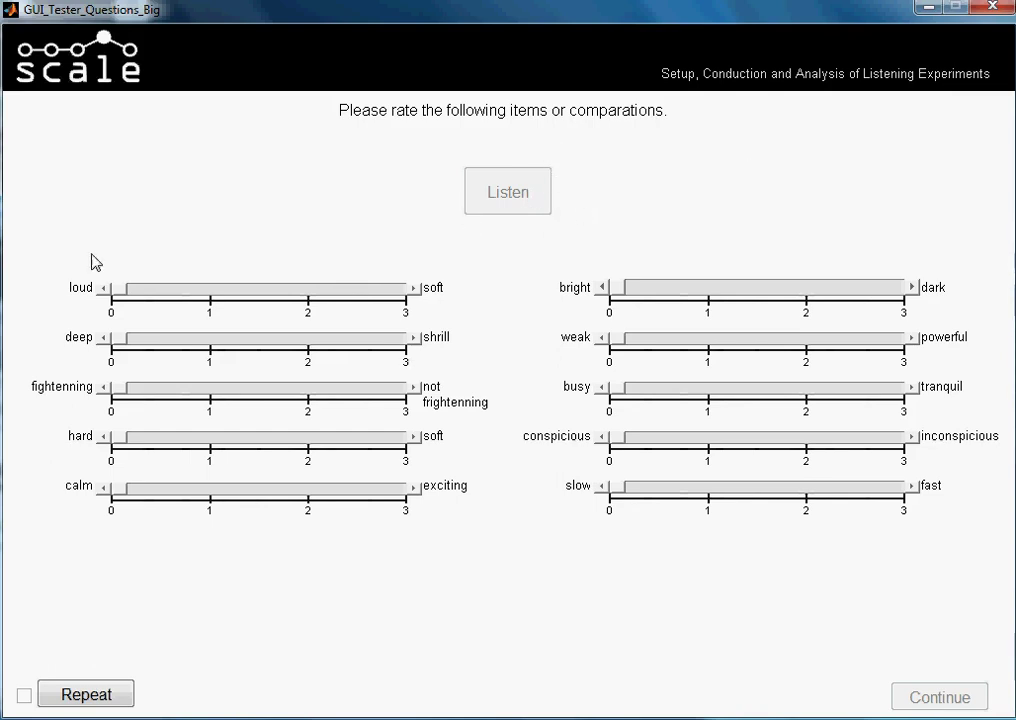
Rate scenario 5's first five scales, with frightening near 0.6 and calm–exciting near 2.2
{"action": "left_click", "coordinate": [118, 290]}
{"action": "left_click", "coordinate": [136, 340]}
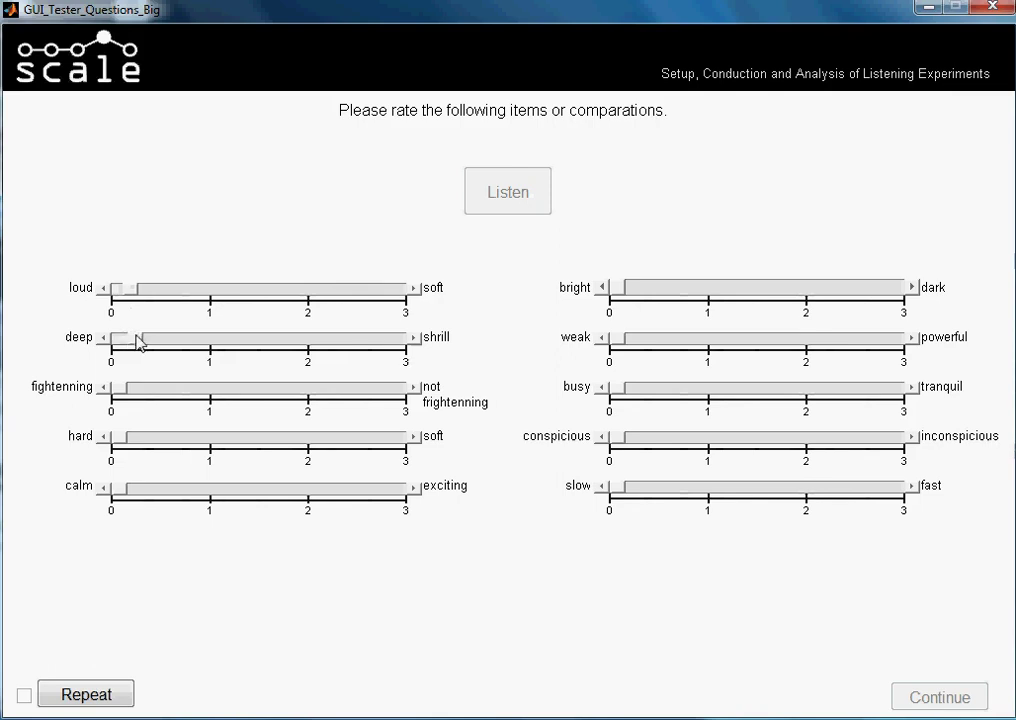
{"action": "left_click", "coordinate": [175, 389]}
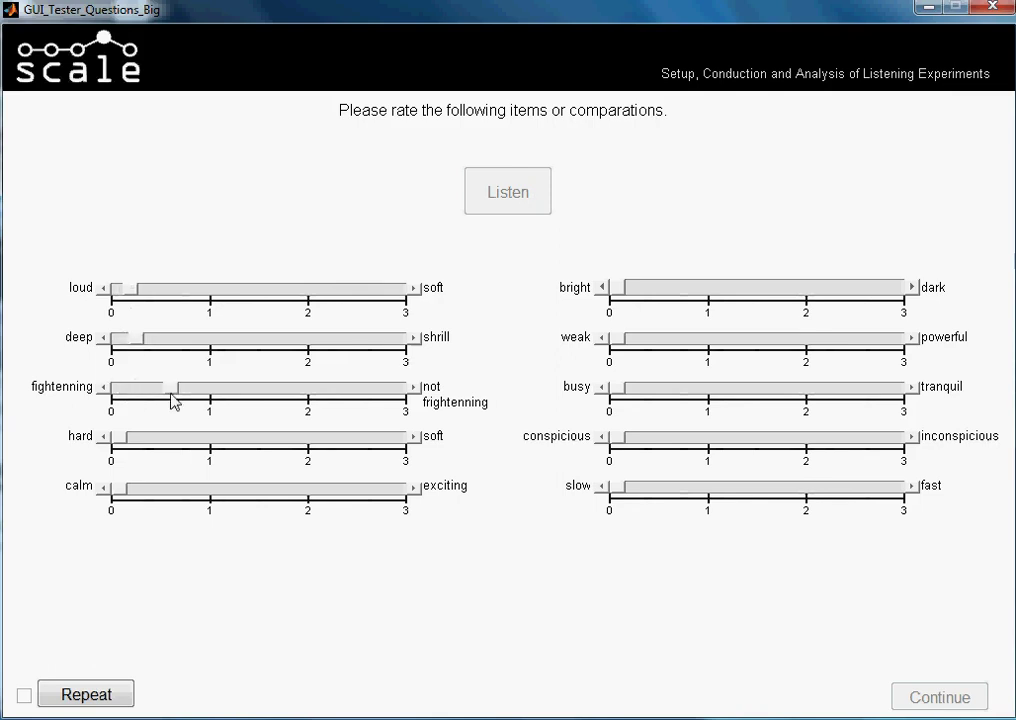
{"action": "left_click", "coordinate": [125, 444]}
{"action": "left_click_drag", "start_coordinate": [124, 489], "coordinate": [328, 490]}
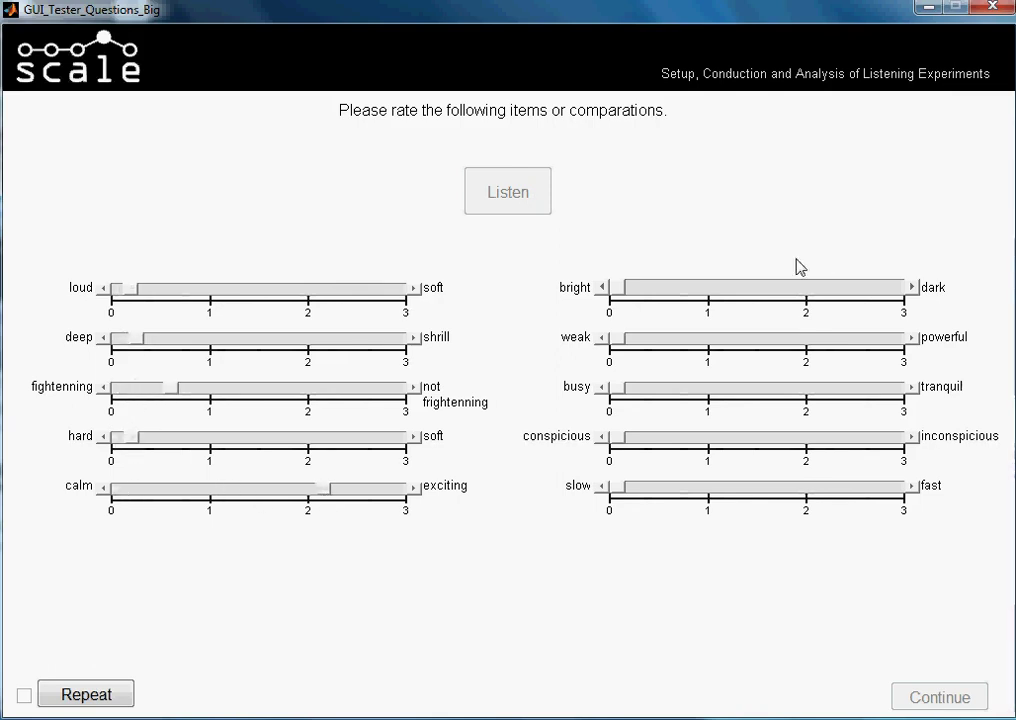
Set bright–dark fully dark, weak–powerful fully powerful, conspicuous near 1.0, rate the rest, and submit
{"action": "left_click_drag", "start_coordinate": [614, 289], "coordinate": [900, 290]}
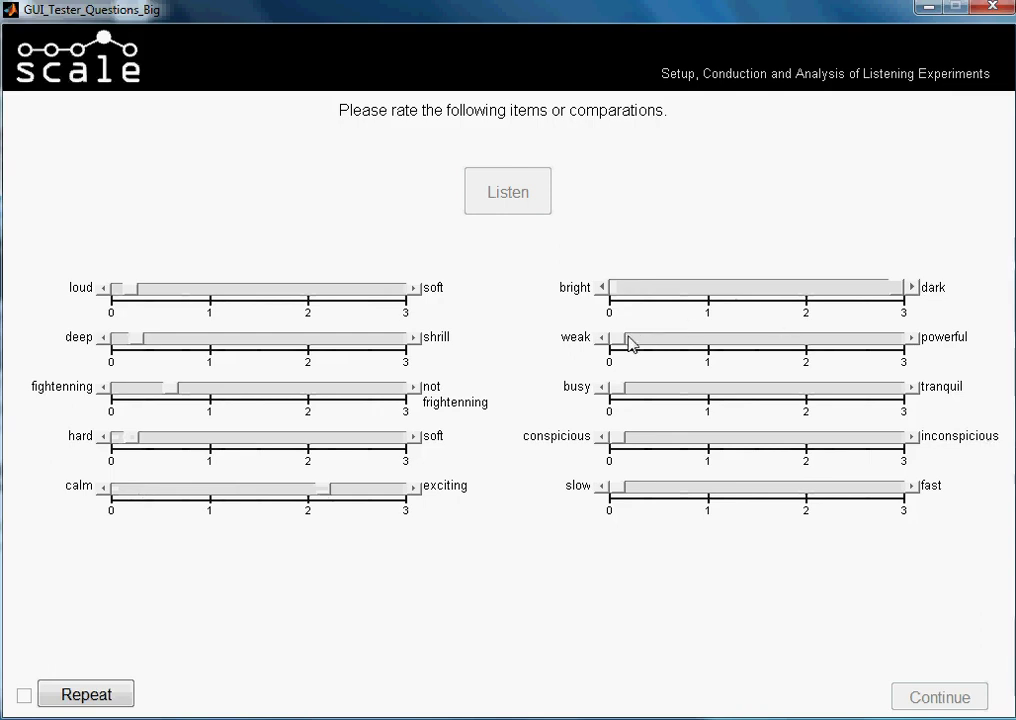
{"action": "left_click_drag", "start_coordinate": [628, 338], "coordinate": [885, 338]}
{"action": "left_click", "coordinate": [641, 389]}
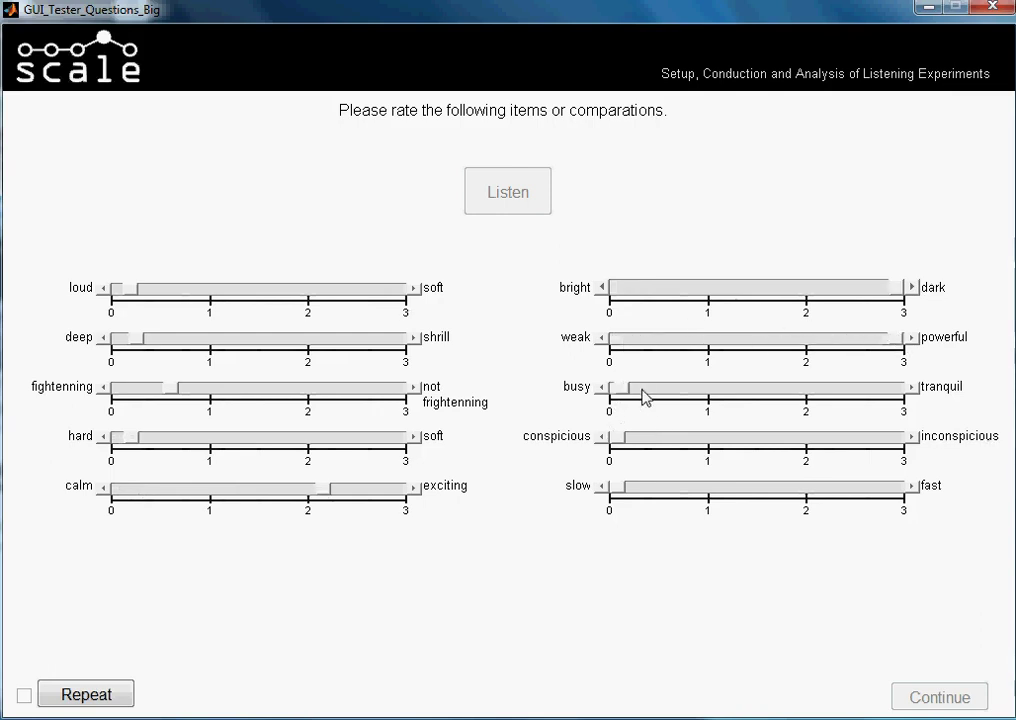
{"action": "left_click_drag", "start_coordinate": [617, 438], "coordinate": [712, 439]}
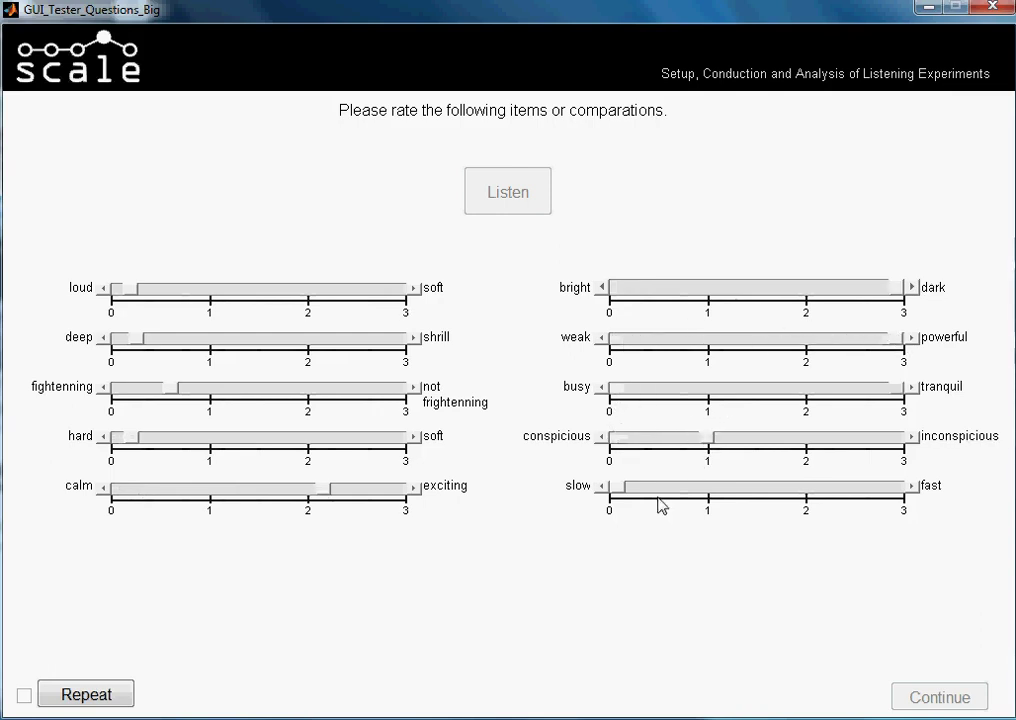
{"action": "left_click", "coordinate": [619, 487]}
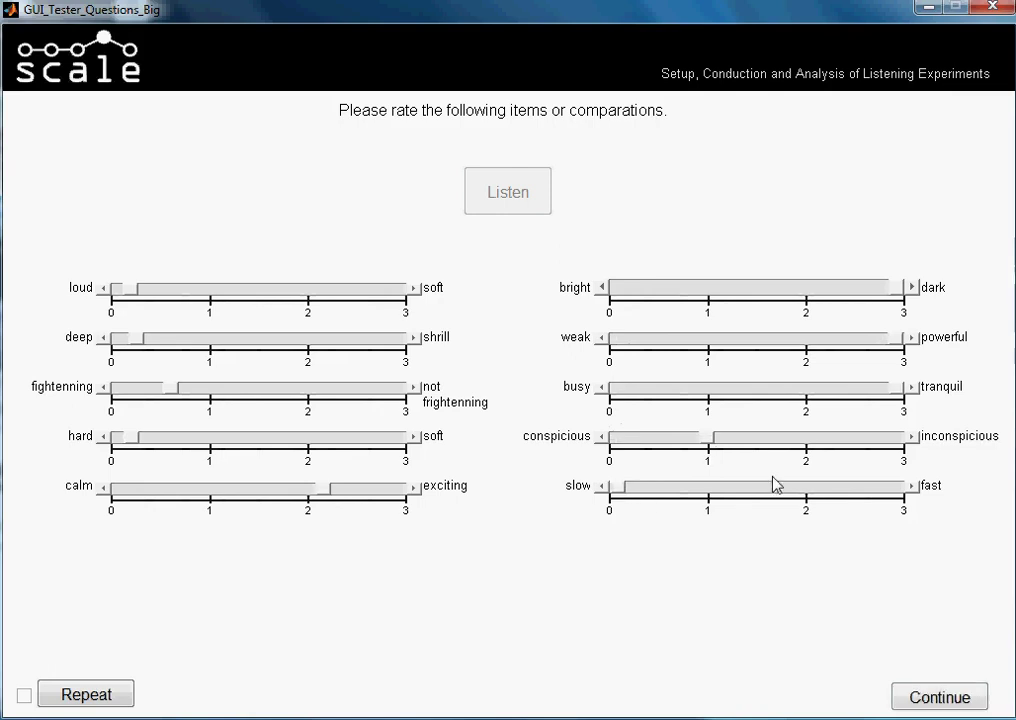
{"action": "left_click", "coordinate": [905, 705]}
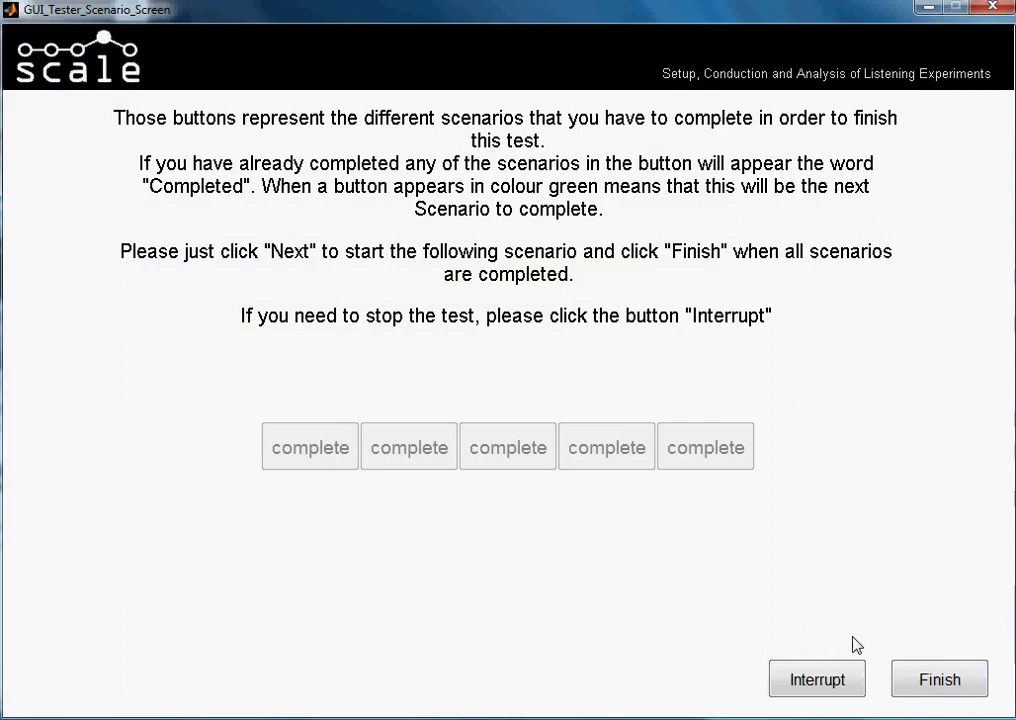
{"action": "left_click", "coordinate": [776, 690]}
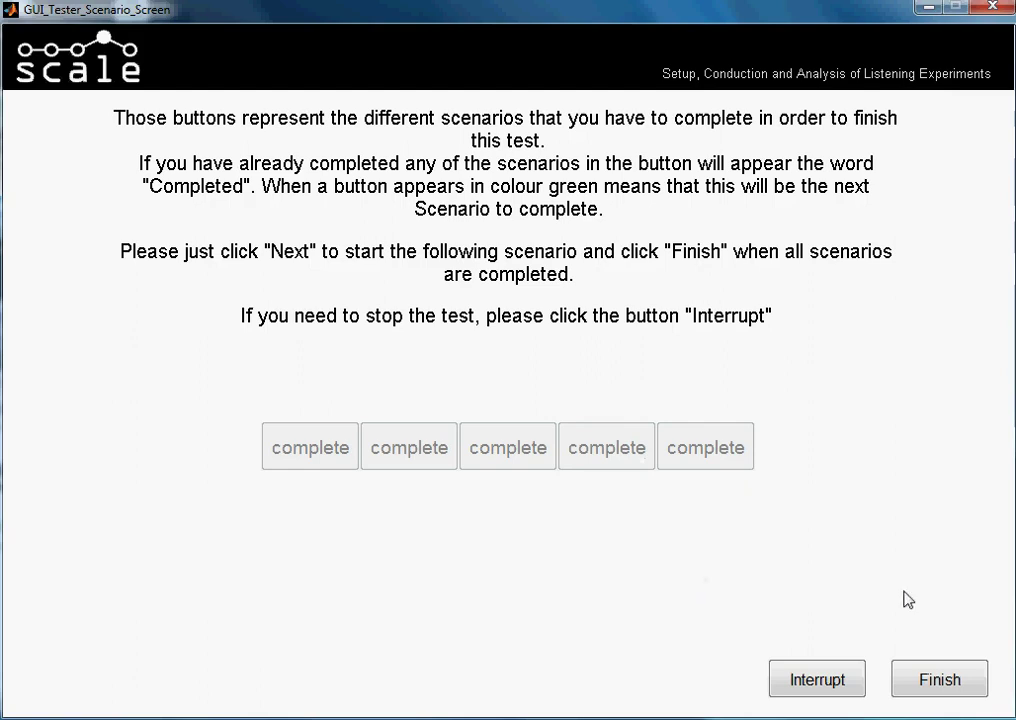
End the five-scenario listening test with Finish
{"action": "left_click", "coordinate": [957, 690]}
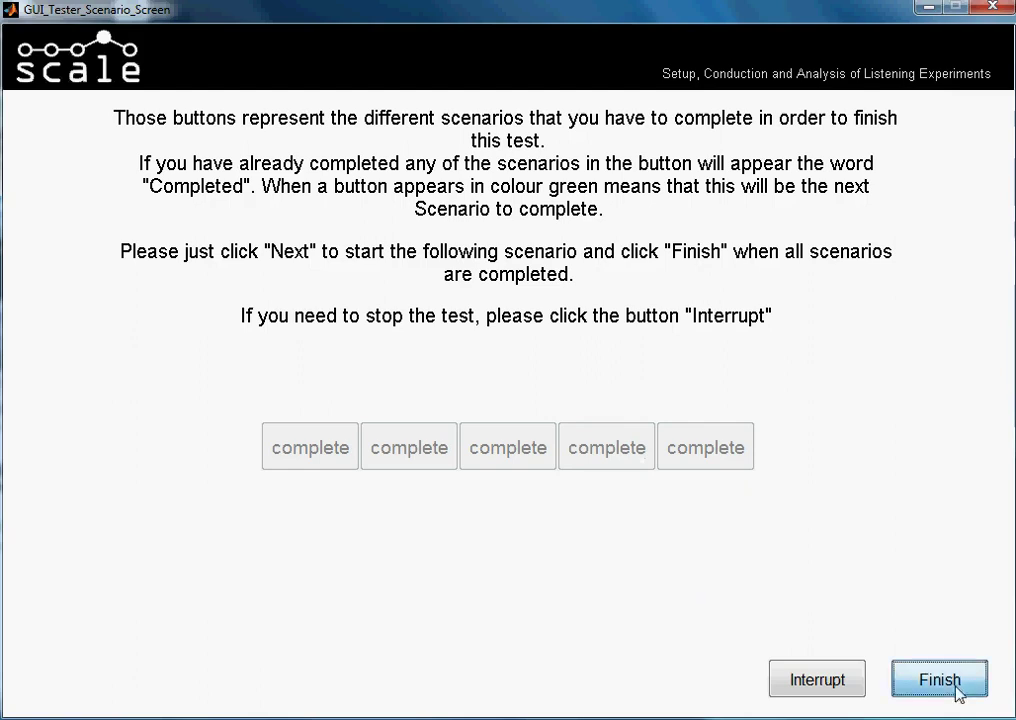